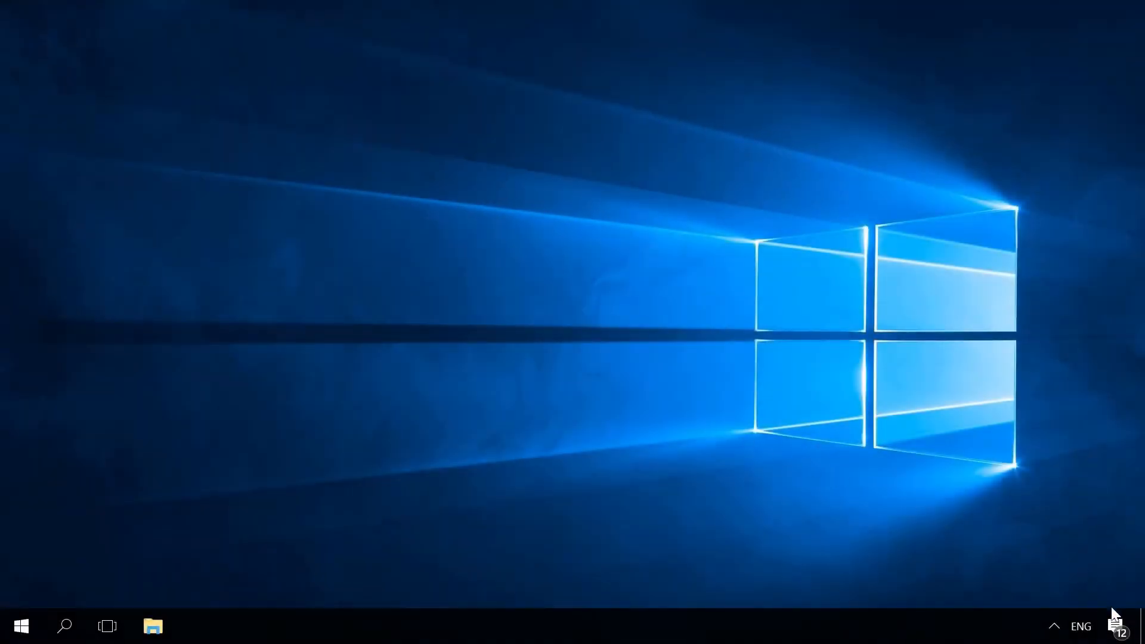
- Look through the notifications in the action center and open the latest Windows Defender scan results notification
{"action": "left_click", "coordinate": [1114, 626]}
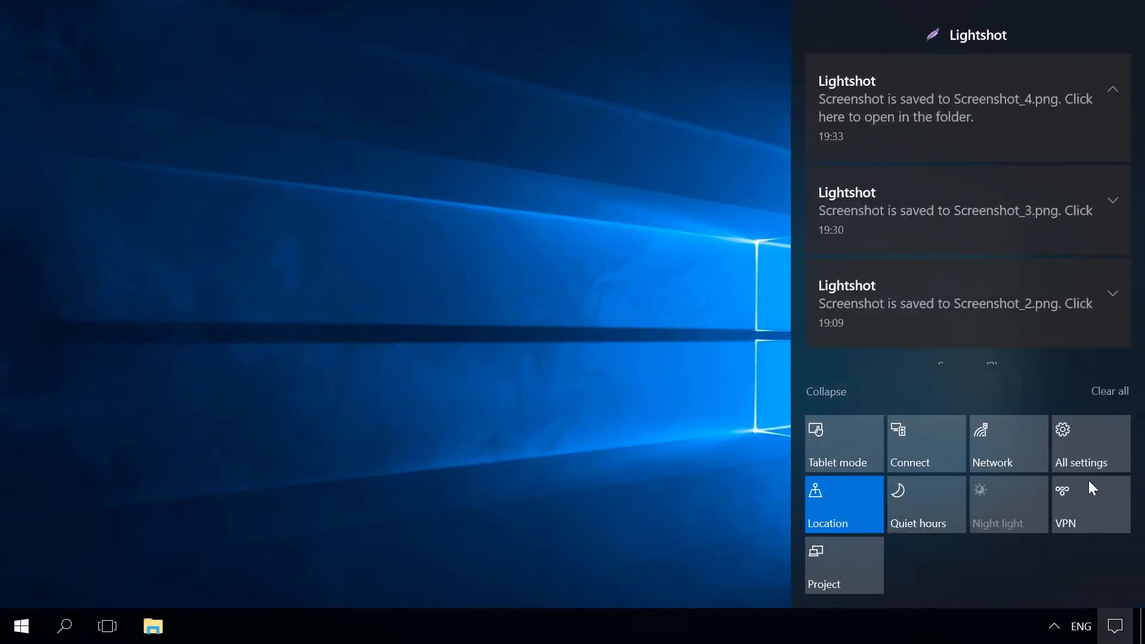
{"action": "scroll", "coordinate": [998, 196], "scroll_direction": "down", "scroll_amount": 2}
{"action": "scroll", "coordinate": [998, 192], "scroll_direction": "down", "scroll_amount": 8}
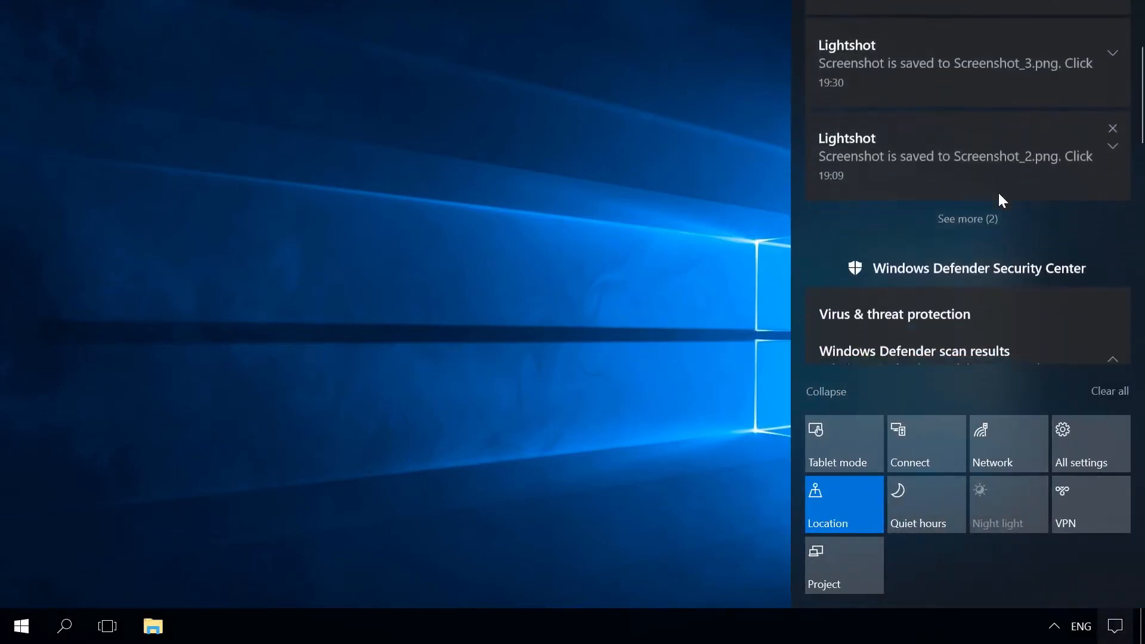
{"action": "scroll", "coordinate": [998, 191], "scroll_direction": "down", "scroll_amount": 8}
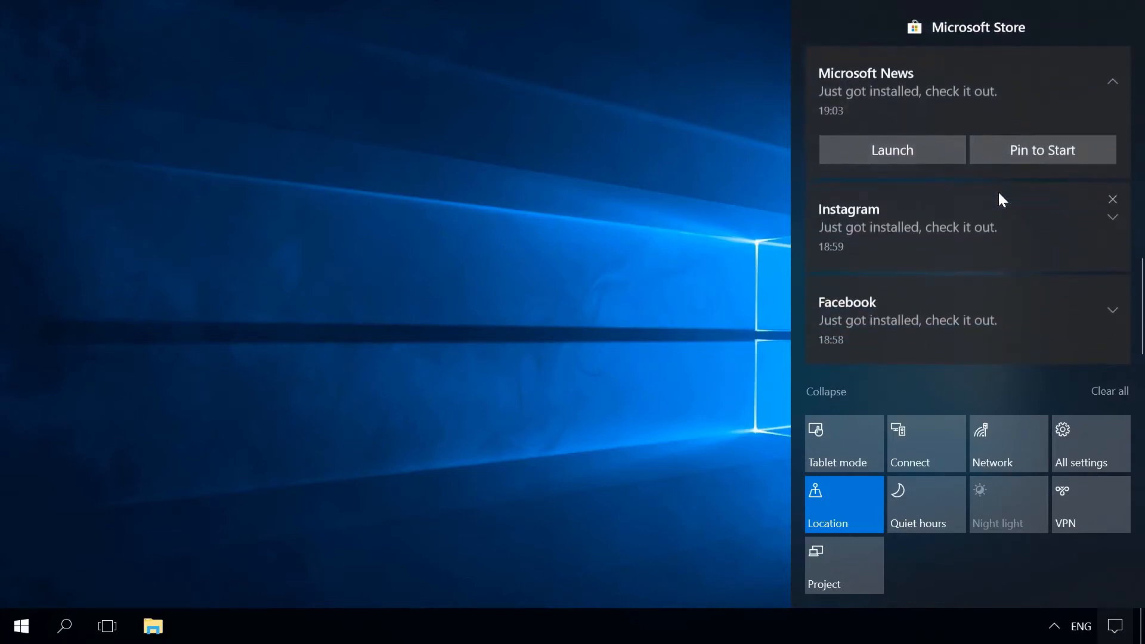
{"action": "scroll", "coordinate": [1007, 302], "scroll_direction": "up", "scroll_amount": 2}
{"action": "scroll", "coordinate": [1008, 305], "scroll_direction": "up", "scroll_amount": 6}
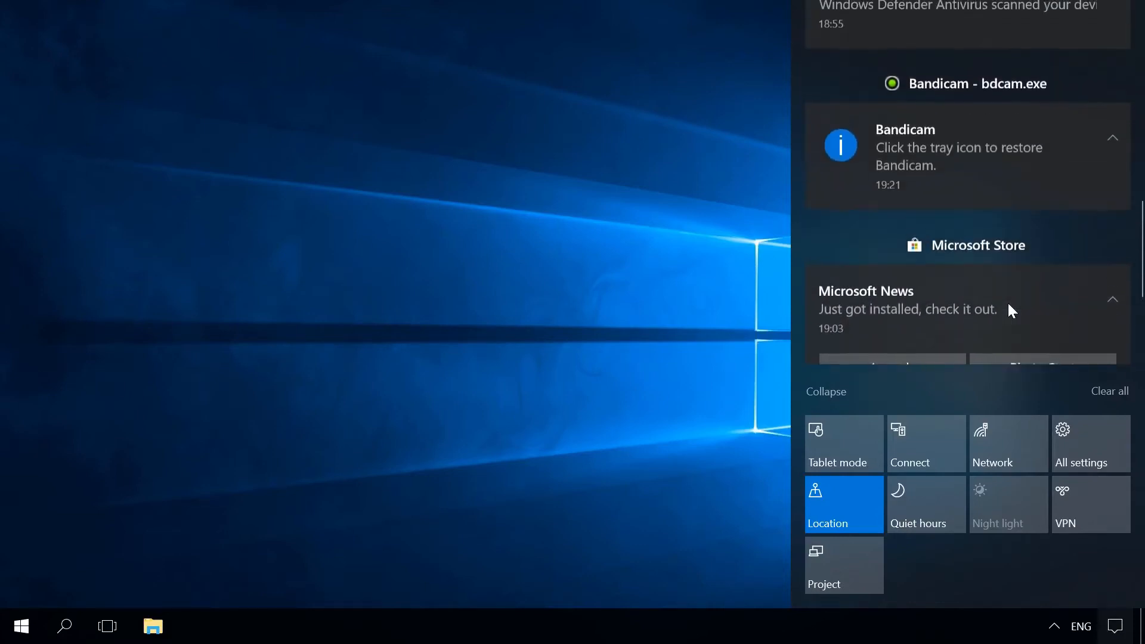
{"action": "scroll", "coordinate": [1009, 305], "scroll_direction": "up", "scroll_amount": 5}
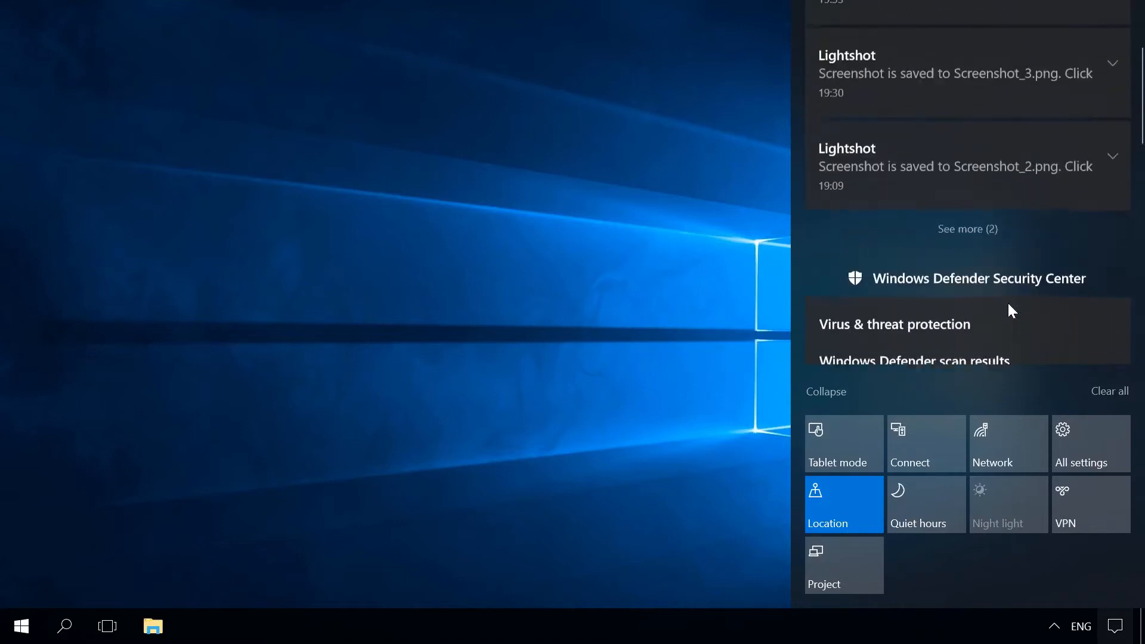
{"action": "scroll", "coordinate": [1009, 305], "scroll_direction": "down", "scroll_amount": 2}
{"action": "scroll", "coordinate": [1011, 310], "scroll_direction": "down", "scroll_amount": 3}
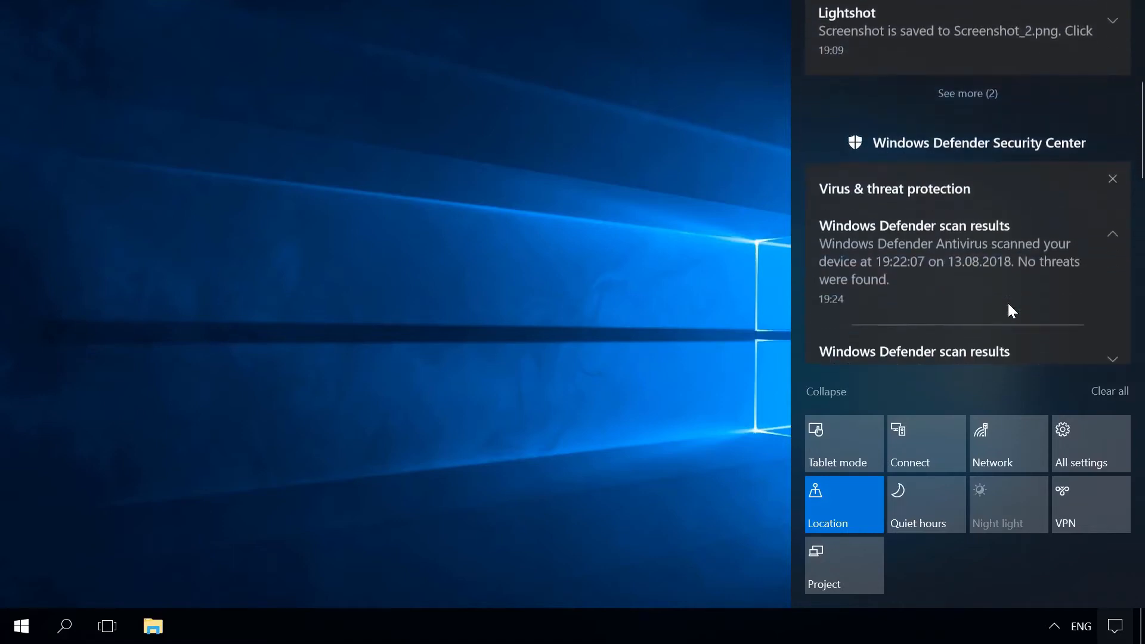
{"action": "left_click", "coordinate": [989, 214]}
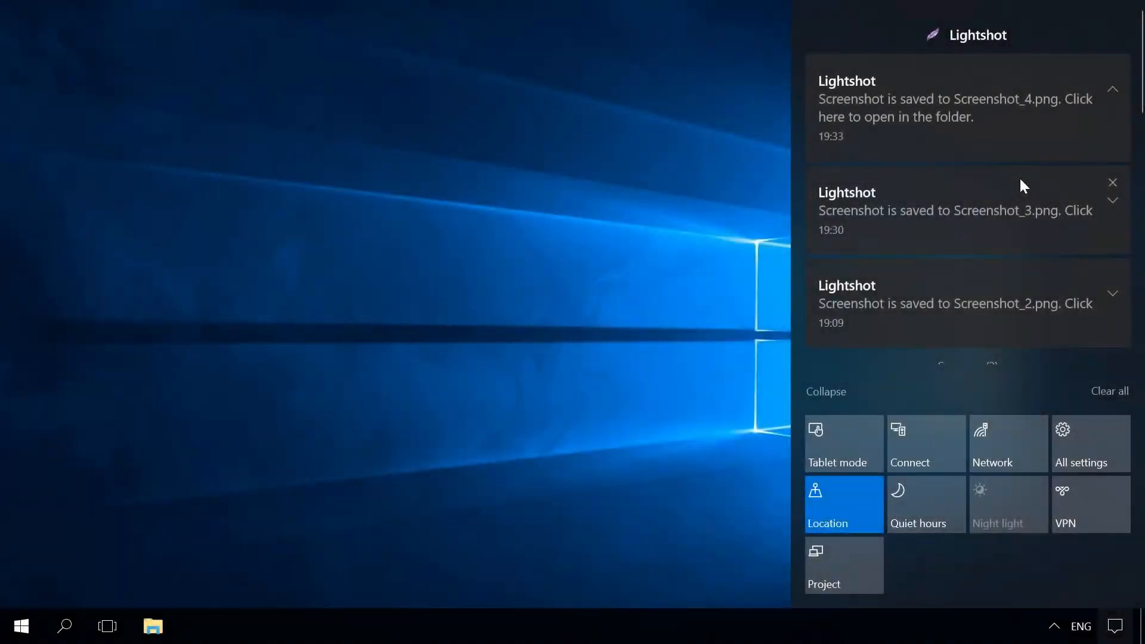
- Browse the remaining action center notifications and open the Bandicam notification
{"action": "scroll", "coordinate": [1019, 183], "scroll_direction": "down", "scroll_amount": 1}
{"action": "scroll", "coordinate": [1020, 181], "scroll_direction": "down", "scroll_amount": 6}
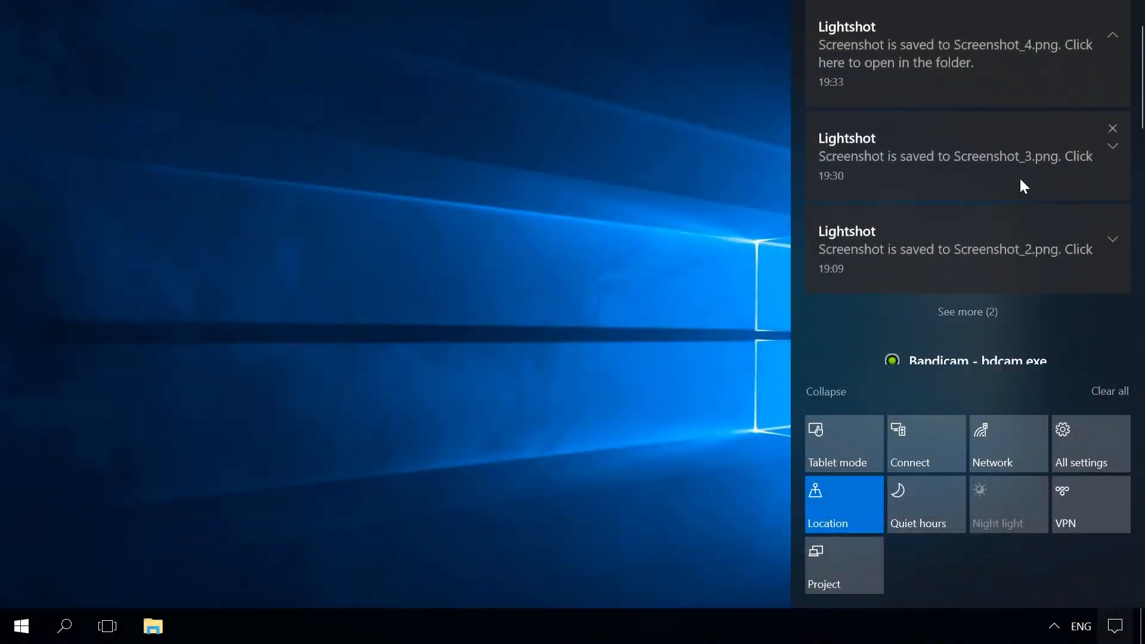
{"action": "scroll", "coordinate": [1019, 180], "scroll_direction": "down", "scroll_amount": 3}
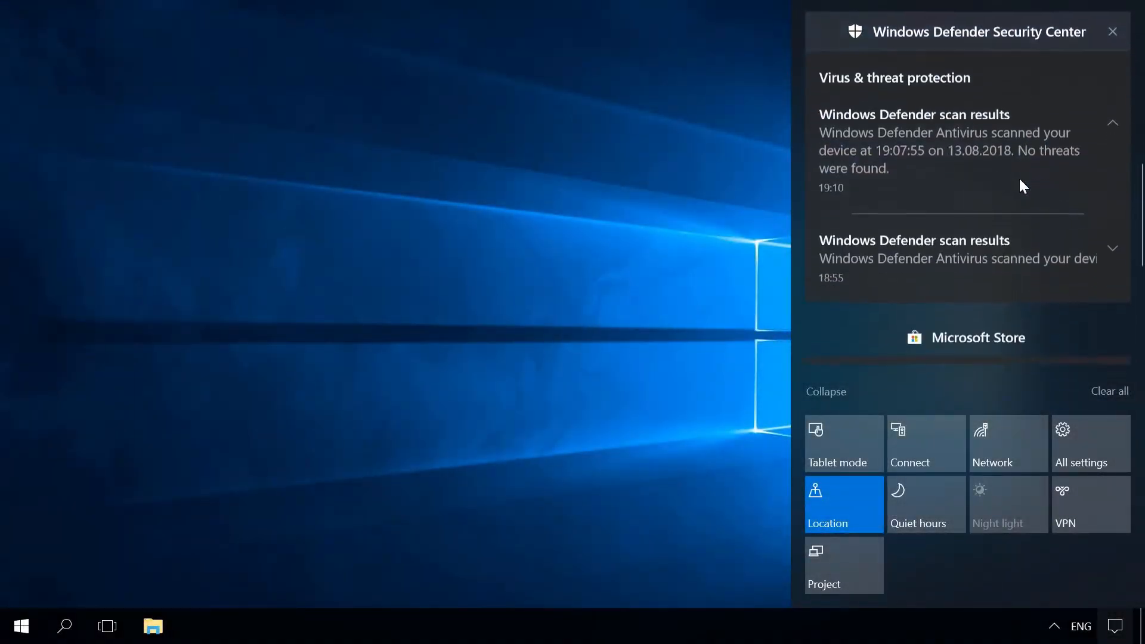
{"action": "scroll", "coordinate": [1020, 180], "scroll_direction": "up", "scroll_amount": 6}
{"action": "scroll", "coordinate": [1019, 180], "scroll_direction": "up", "scroll_amount": 1}
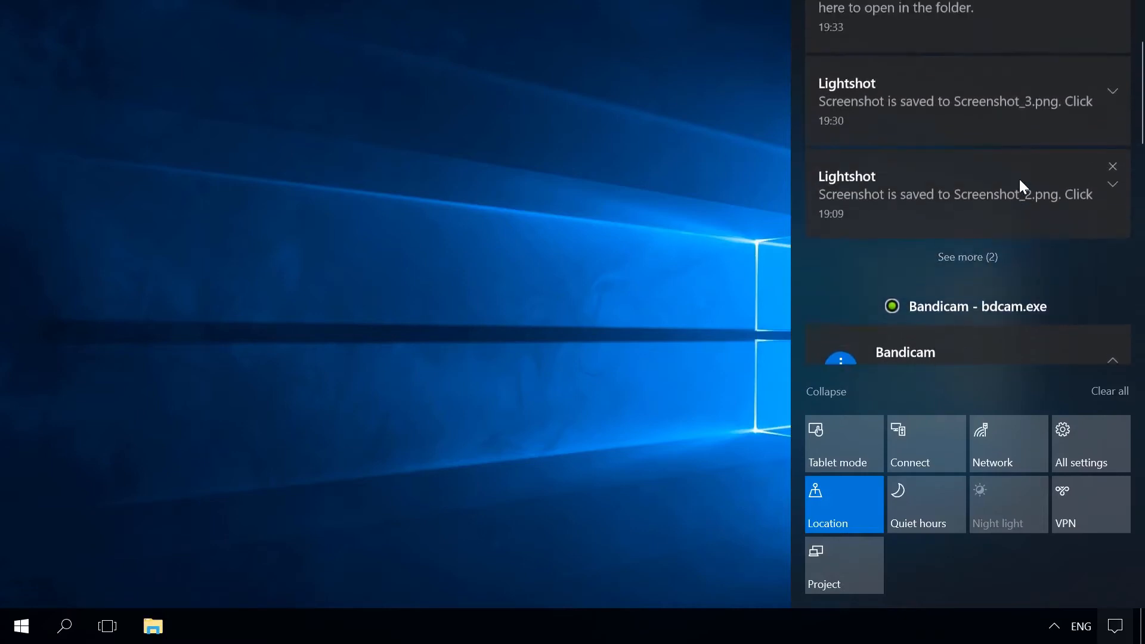
{"action": "scroll", "coordinate": [1019, 179], "scroll_direction": "down", "scroll_amount": 2}
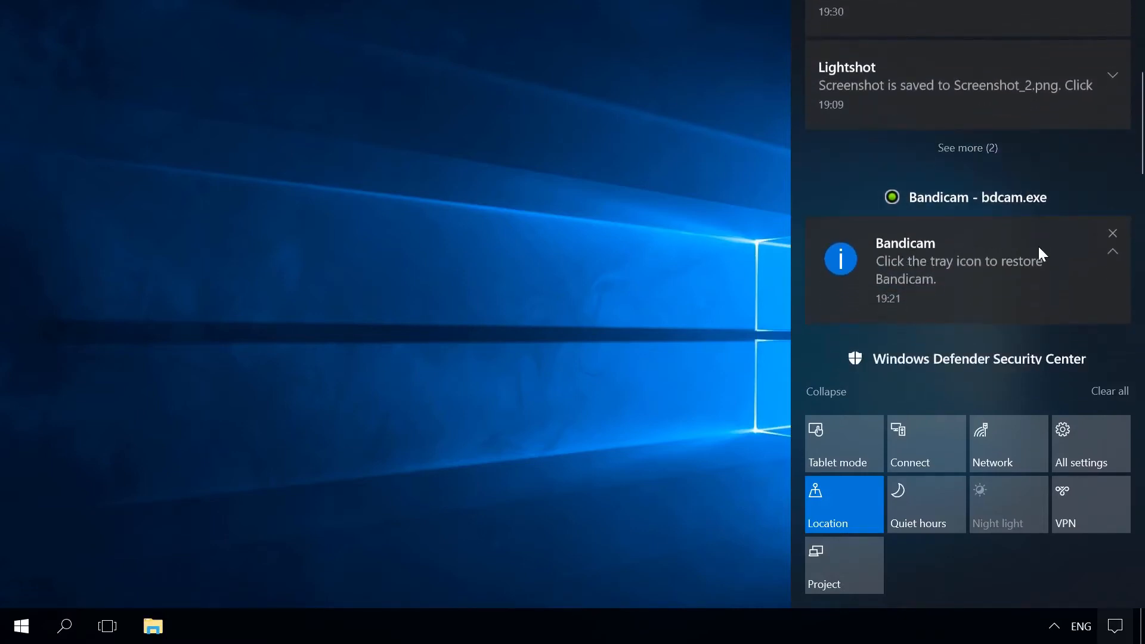
{"action": "left_click", "coordinate": [964, 270]}
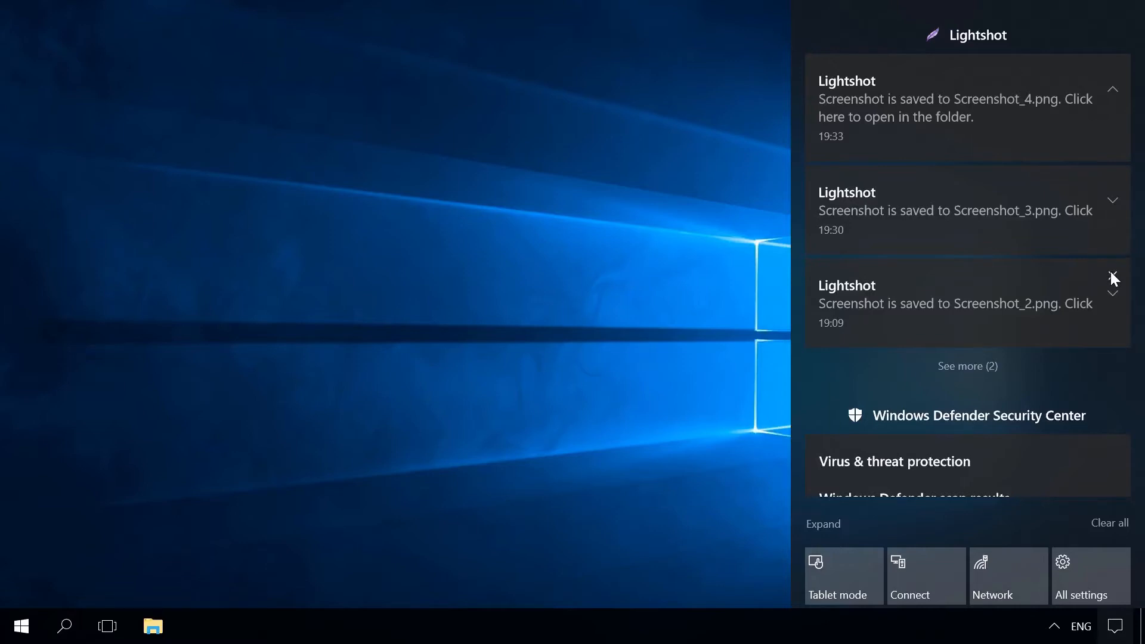
- Clear the Lightshot notifications for Screenshot_2.png and Screenshot_1.png individually, and clear the rest of the Lightshot group
{"action": "left_click", "coordinate": [1112, 274]}
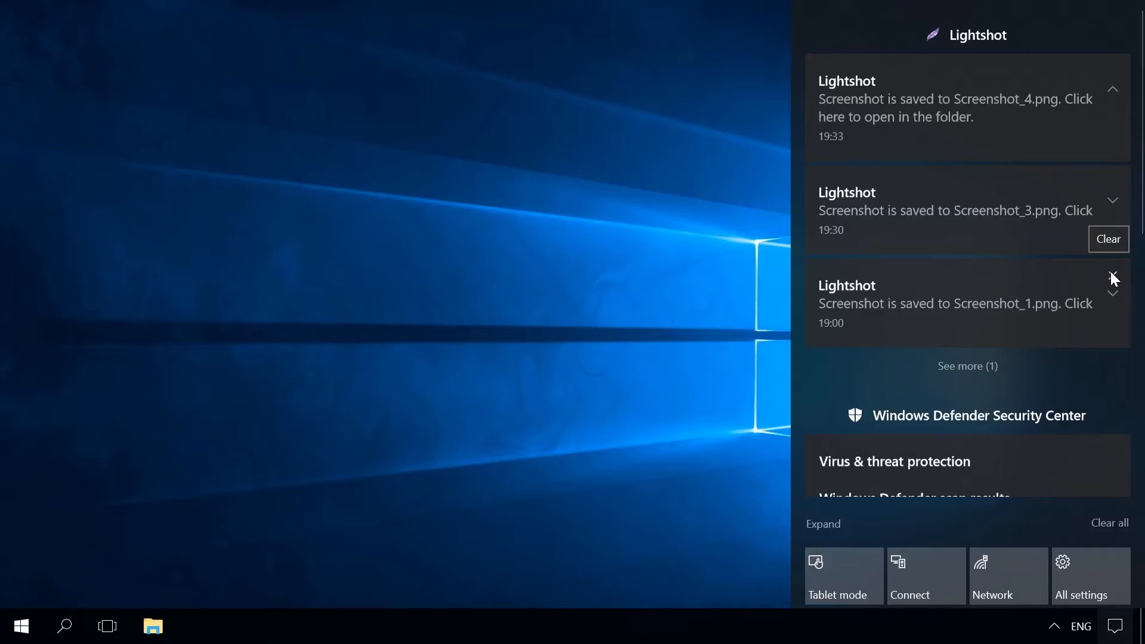
{"action": "left_click", "coordinate": [1112, 276]}
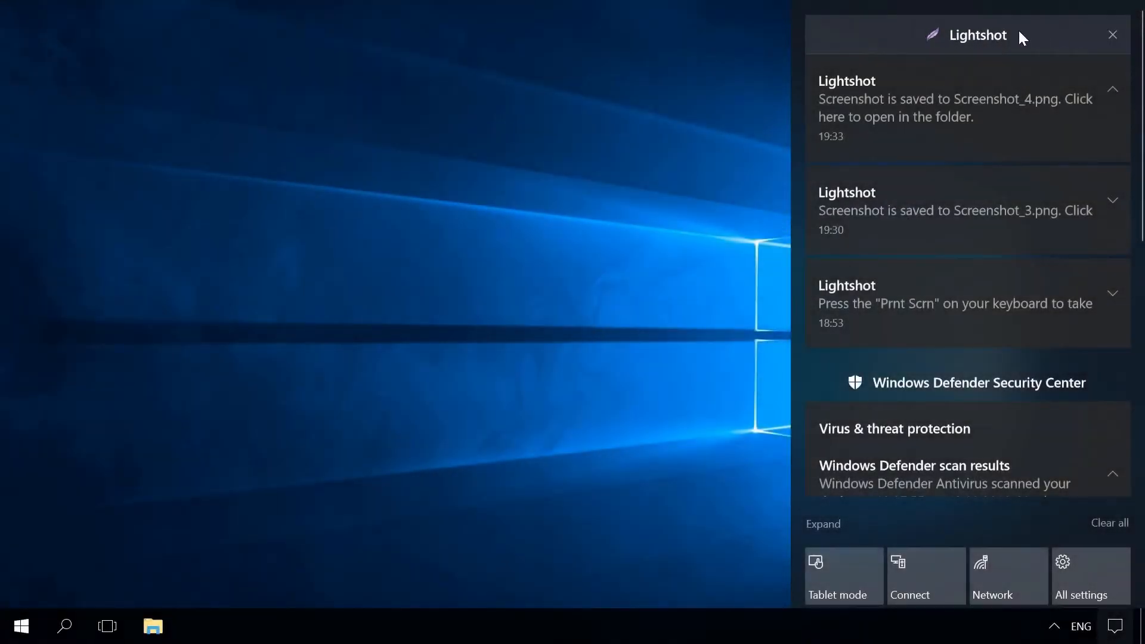
{"action": "left_click", "coordinate": [1113, 35]}
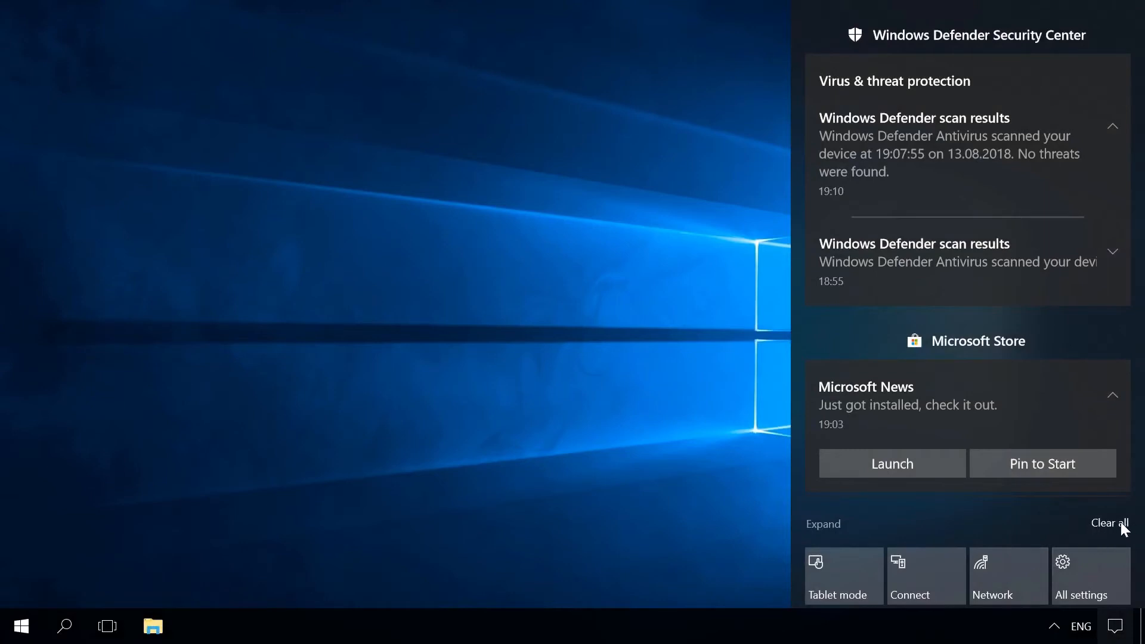
- Clear all remaining notifications and close the action center
{"action": "left_click", "coordinate": [1110, 524]}
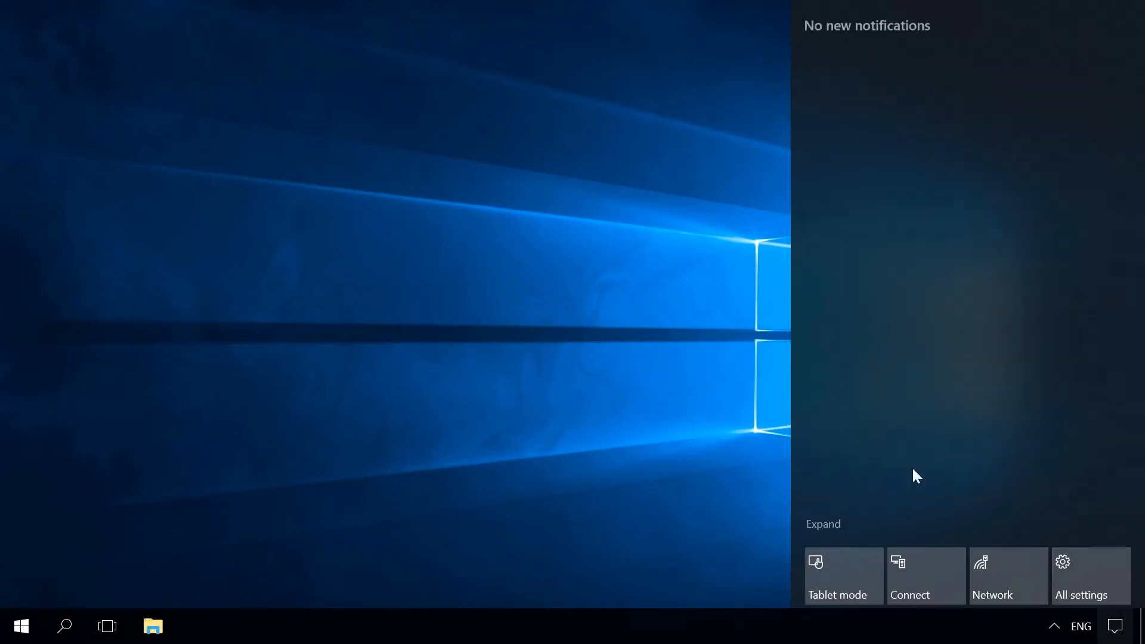
{"action": "left_click", "coordinate": [702, 423]}
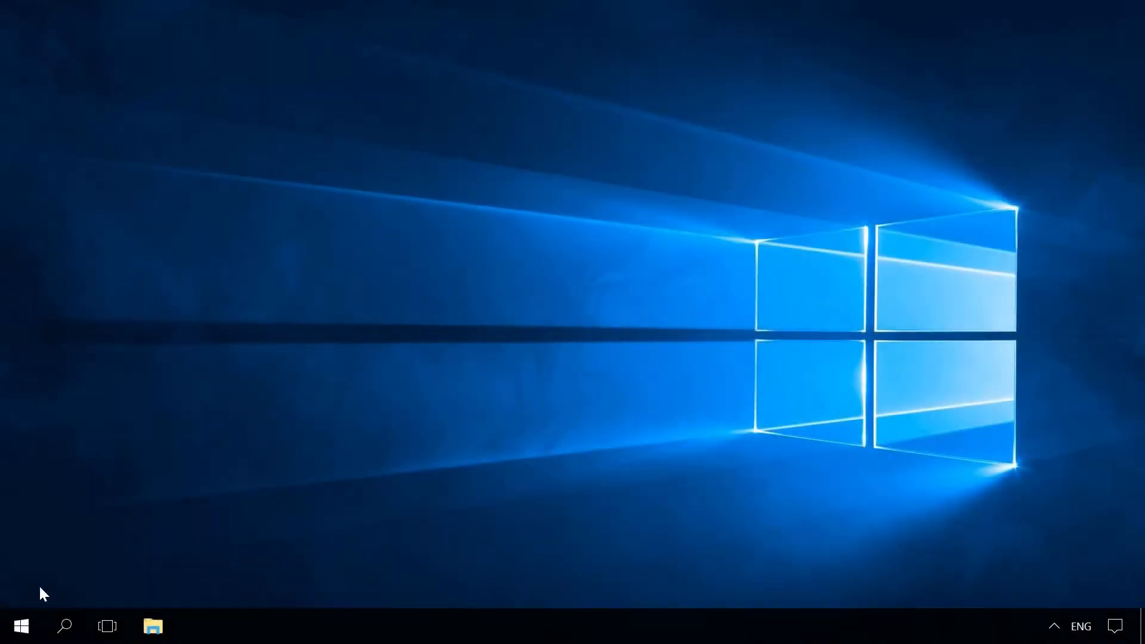
- Open the Notifications & actions page of the Windows System settings
{"action": "left_click", "coordinate": [22, 626]}
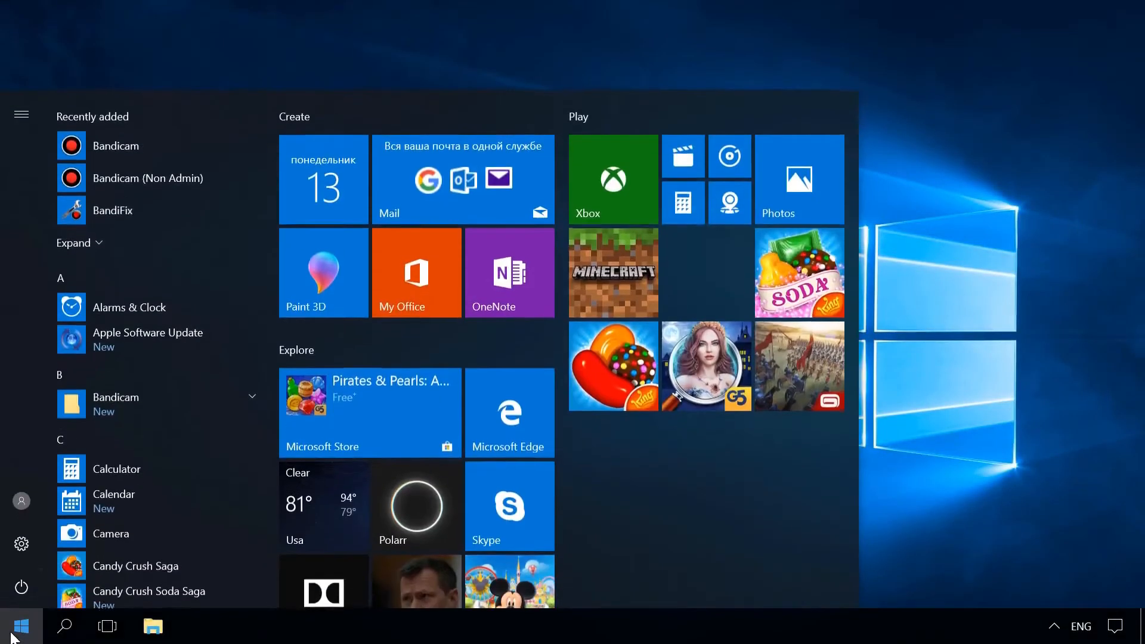
{"action": "left_click", "coordinate": [22, 543]}
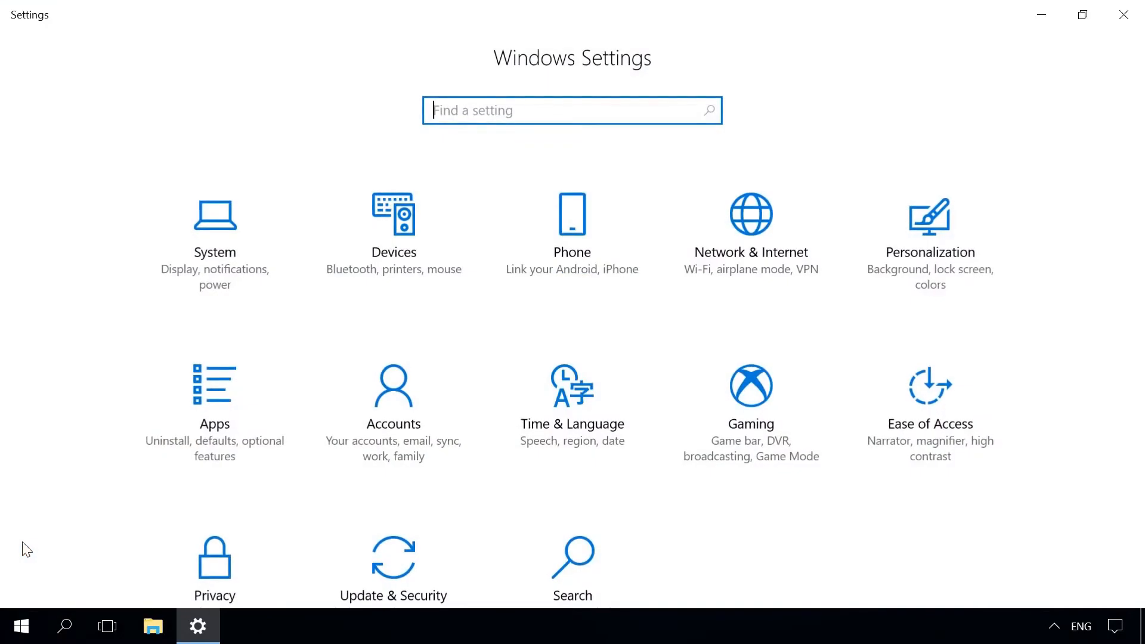
{"action": "left_click", "coordinate": [225, 258]}
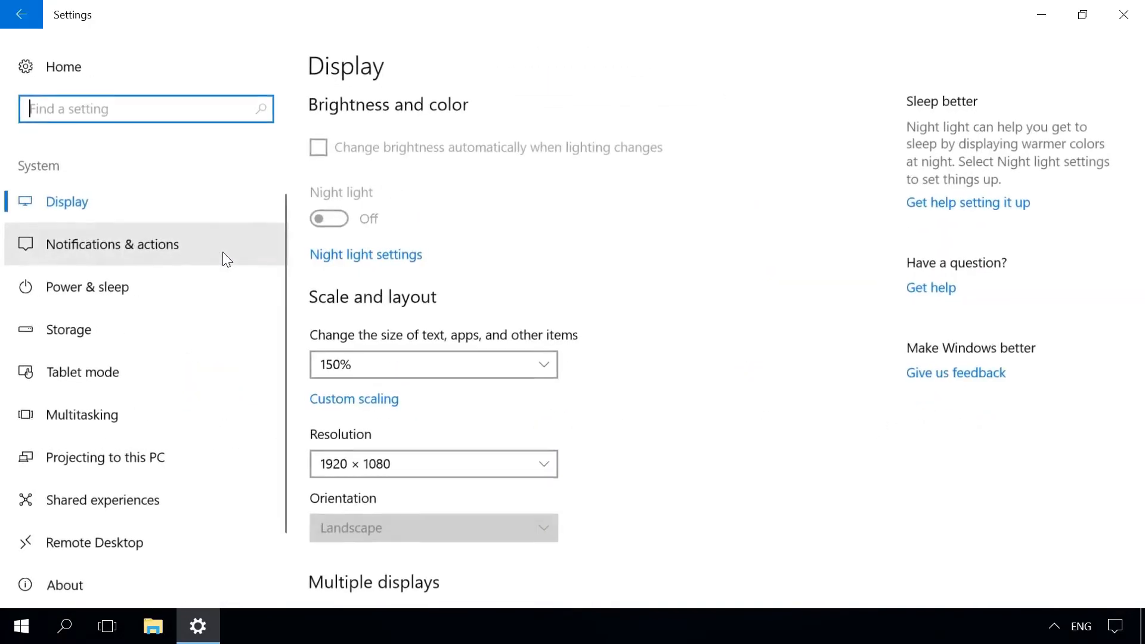
{"action": "left_click", "coordinate": [224, 258]}
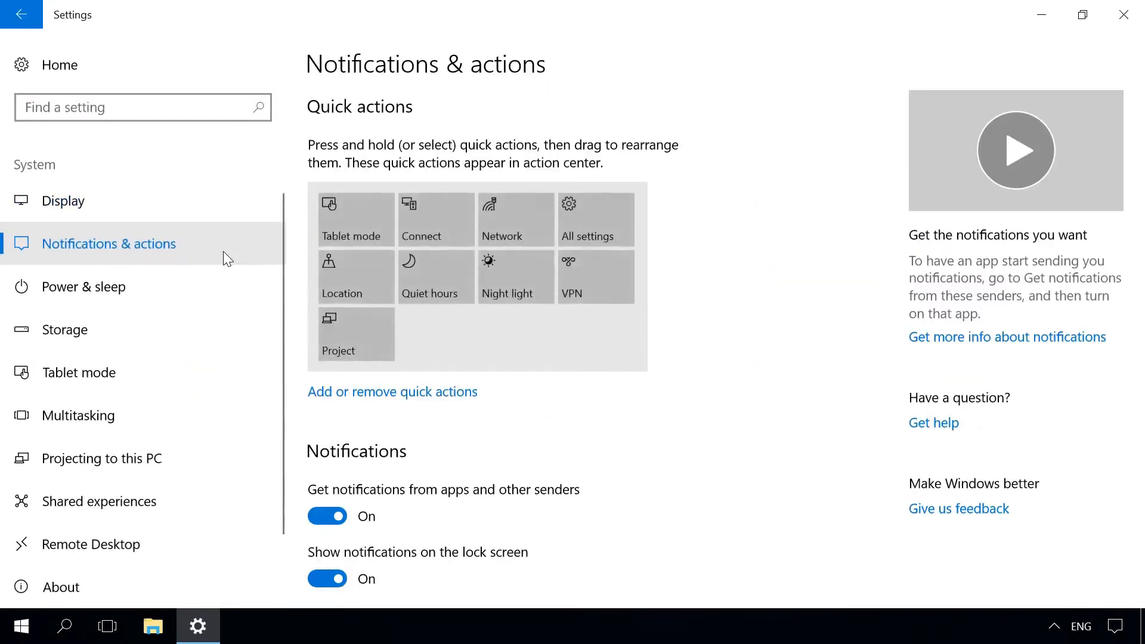
- Turn off lock screen notifications, lock screen reminders and VoIP calls, the Windows welcome experience, and tips, tricks and suggestions
{"action": "scroll", "coordinate": [718, 278], "scroll_direction": "down", "scroll_amount": 5}
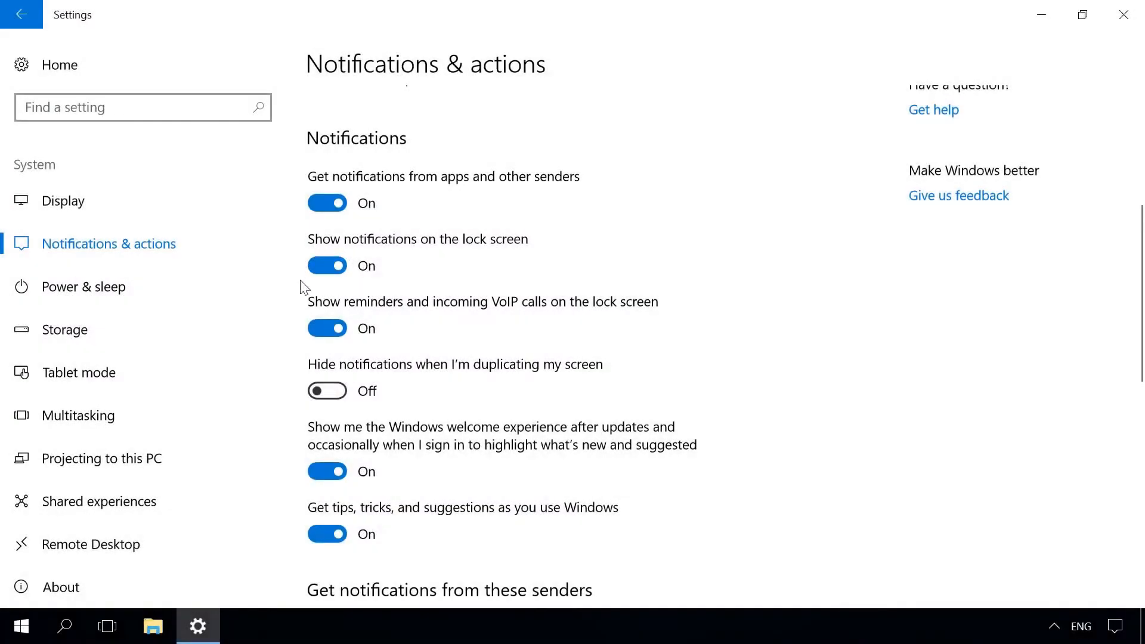
{"action": "left_click", "coordinate": [328, 264]}
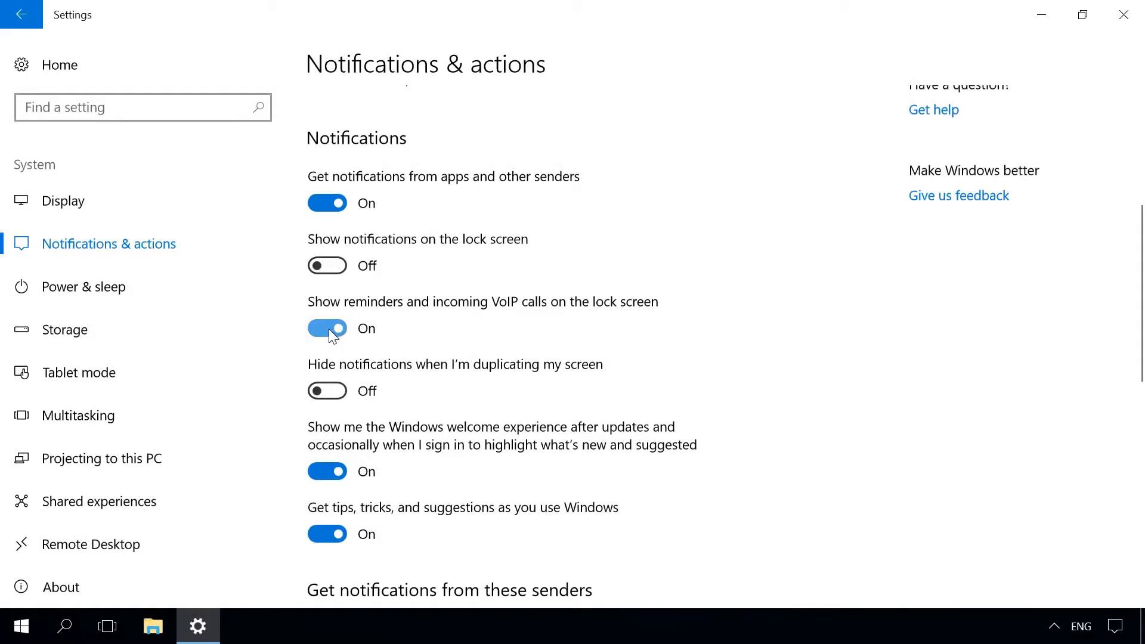
{"action": "left_click", "coordinate": [329, 329]}
{"action": "left_click", "coordinate": [335, 479]}
{"action": "left_click", "coordinate": [335, 534]}
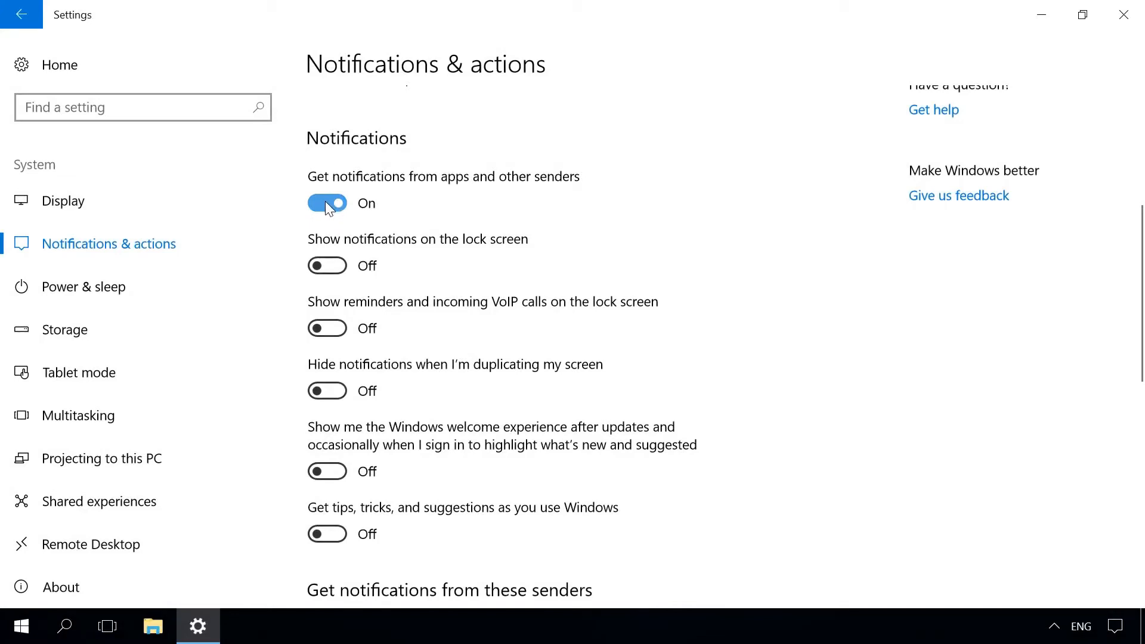
- Turn notifications from apps and other senders off and back on
{"action": "left_click", "coordinate": [327, 205]}
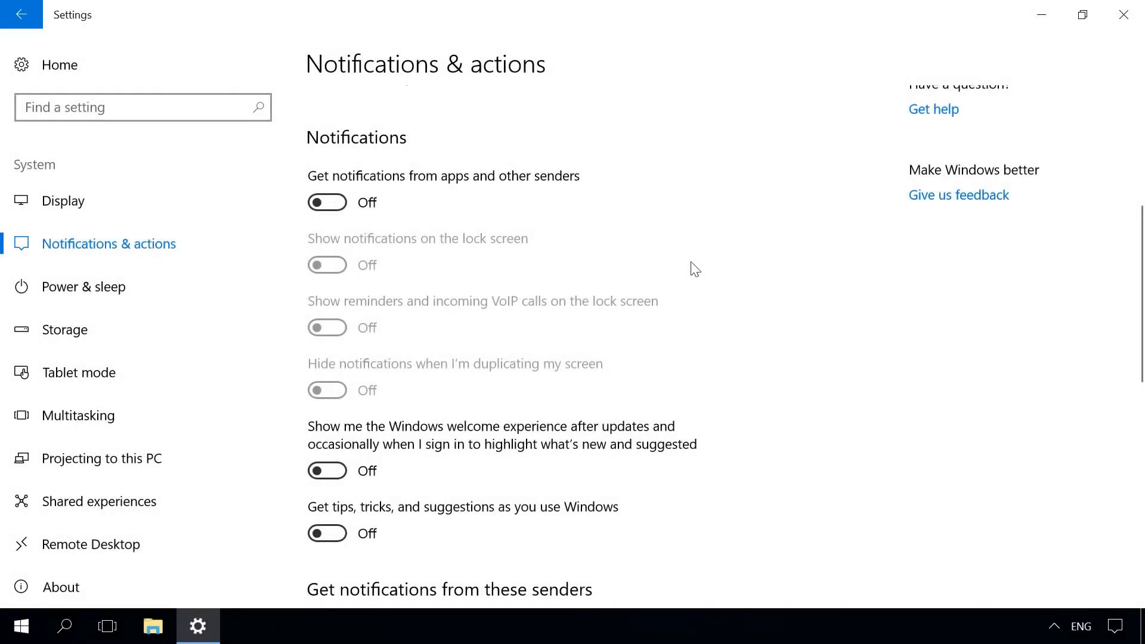
{"action": "left_click", "coordinate": [371, 206]}
- Turn off notifications from Bandicam - bdcam.exe in the list of senders
{"action": "scroll", "coordinate": [436, 247], "scroll_direction": "down", "scroll_amount": 5}
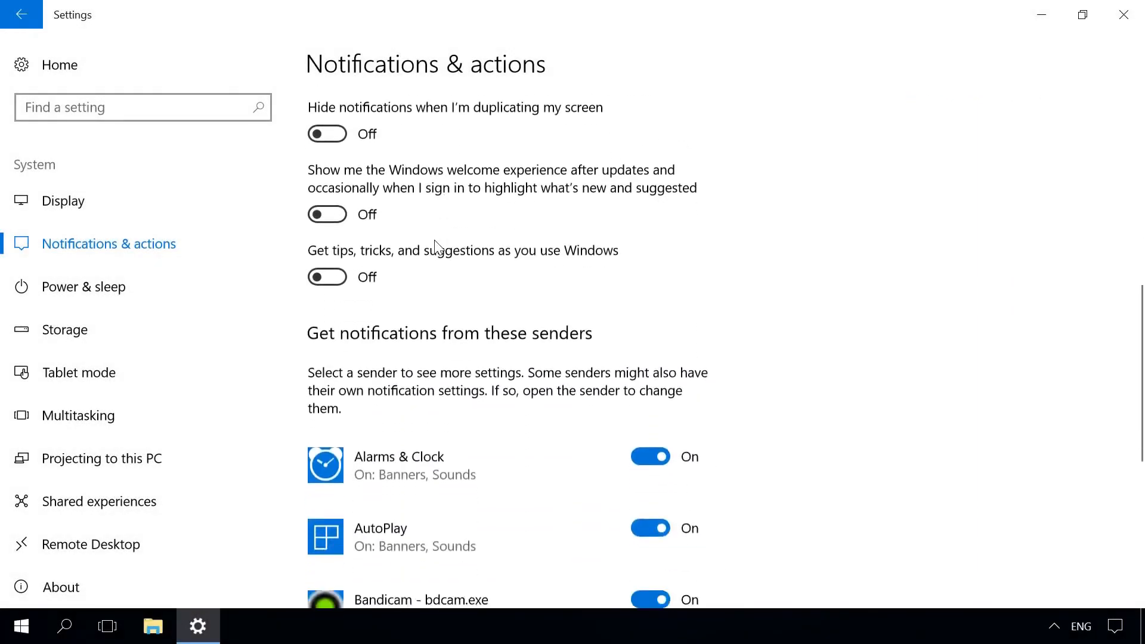
{"action": "scroll", "coordinate": [437, 245], "scroll_direction": "down", "scroll_amount": 5}
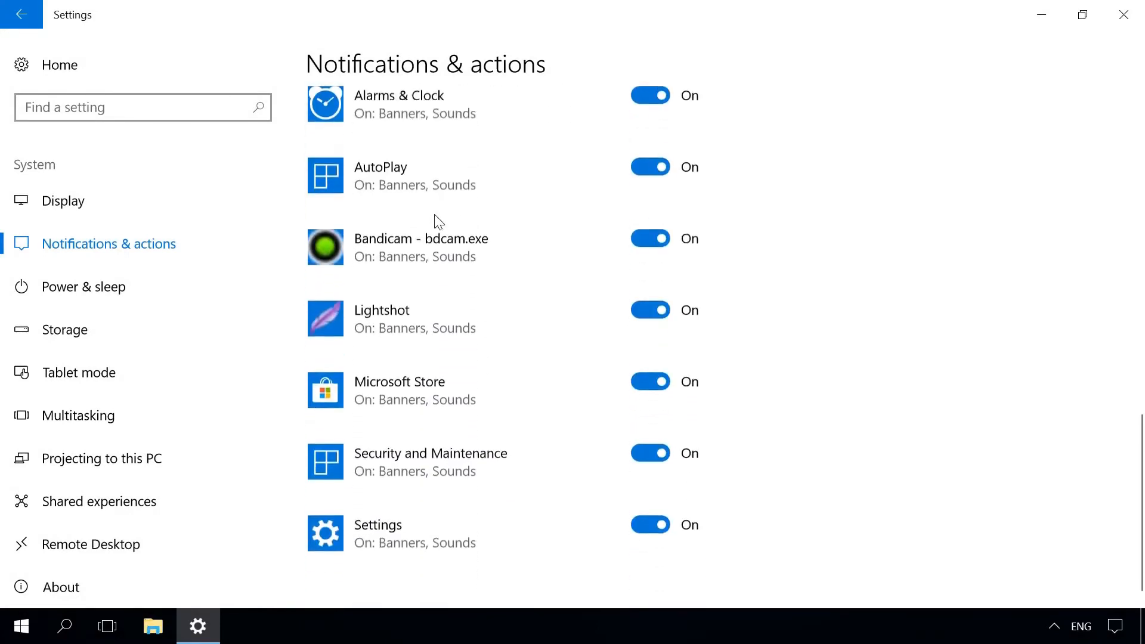
{"action": "scroll", "coordinate": [437, 224], "scroll_direction": "up", "scroll_amount": 3}
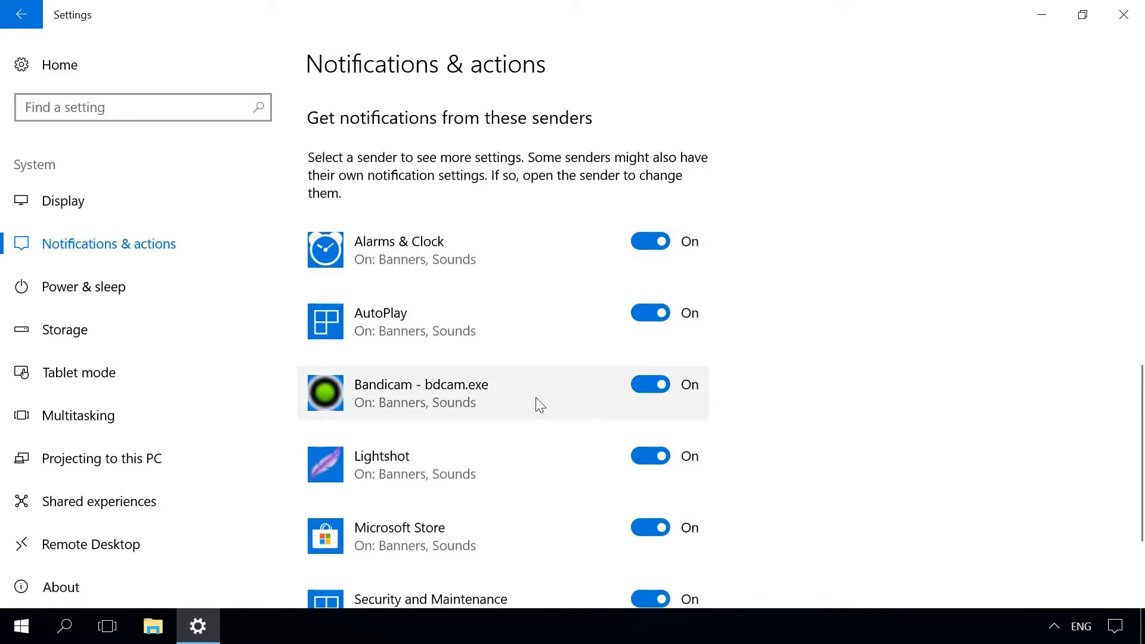
{"action": "left_click", "coordinate": [652, 387]}
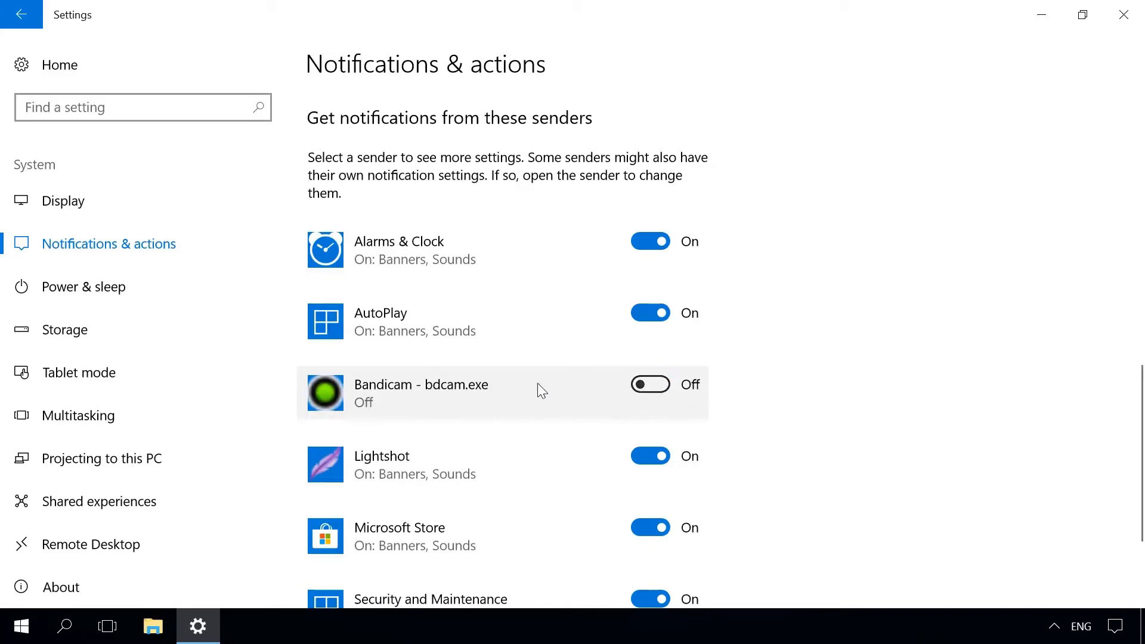
- Open the detailed notification settings for Bandicam - bdcam.exe and turn its notifications on
{"action": "left_click", "coordinate": [504, 383]}
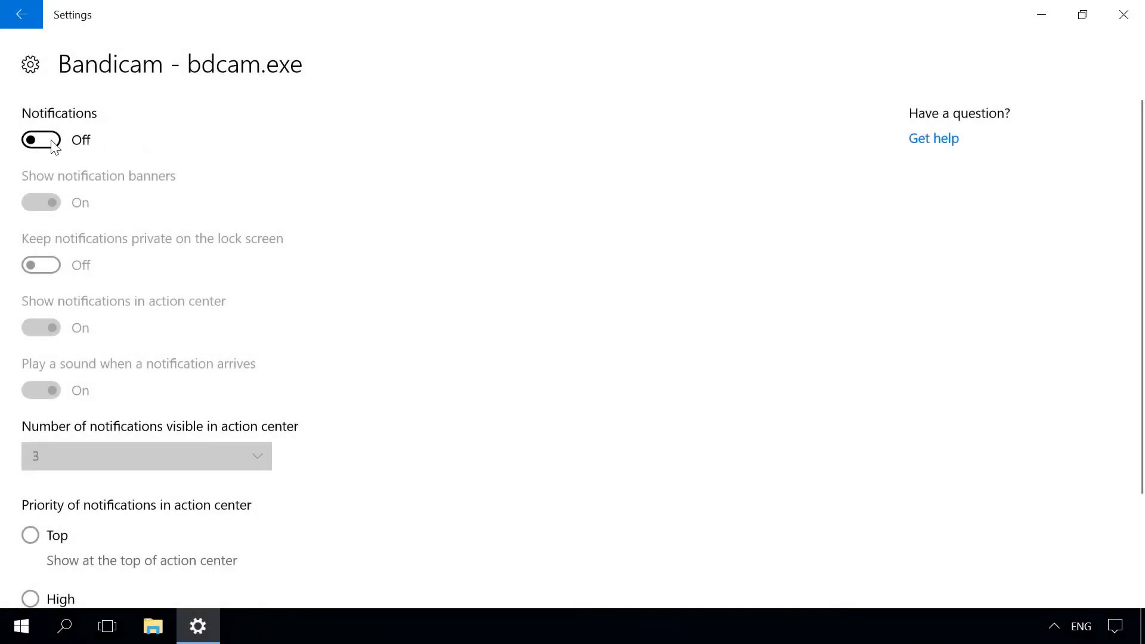
{"action": "left_click", "coordinate": [46, 141]}
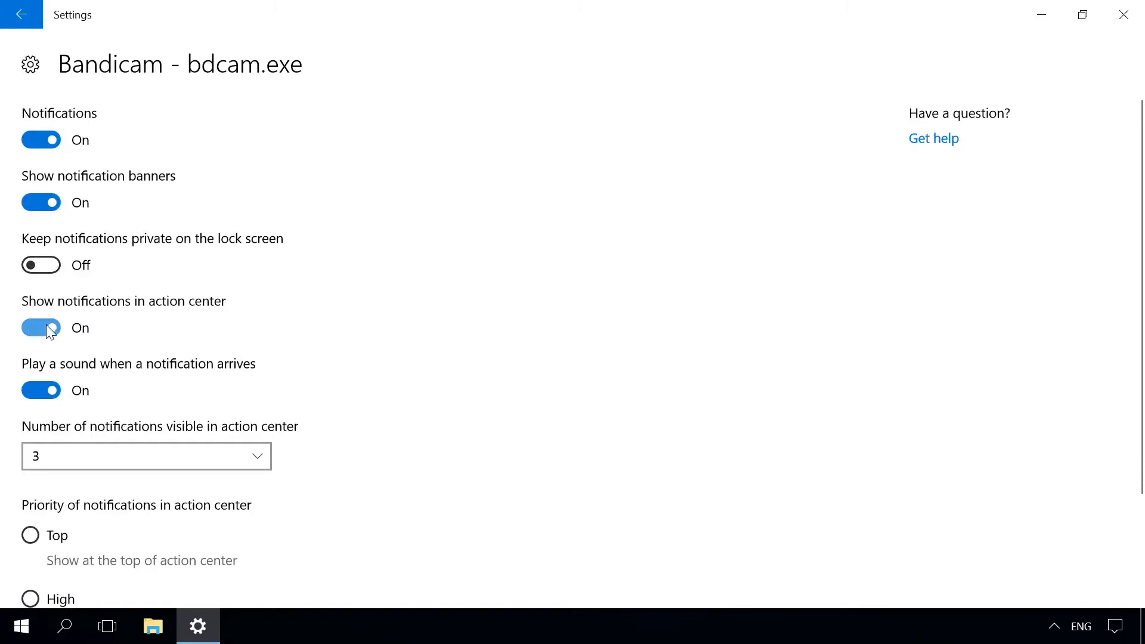
- Review Bandicam's sound, visible notification count and priority options, and return to examine the list of notification senders
{"action": "scroll", "coordinate": [52, 330], "scroll_direction": "down", "scroll_amount": 3}
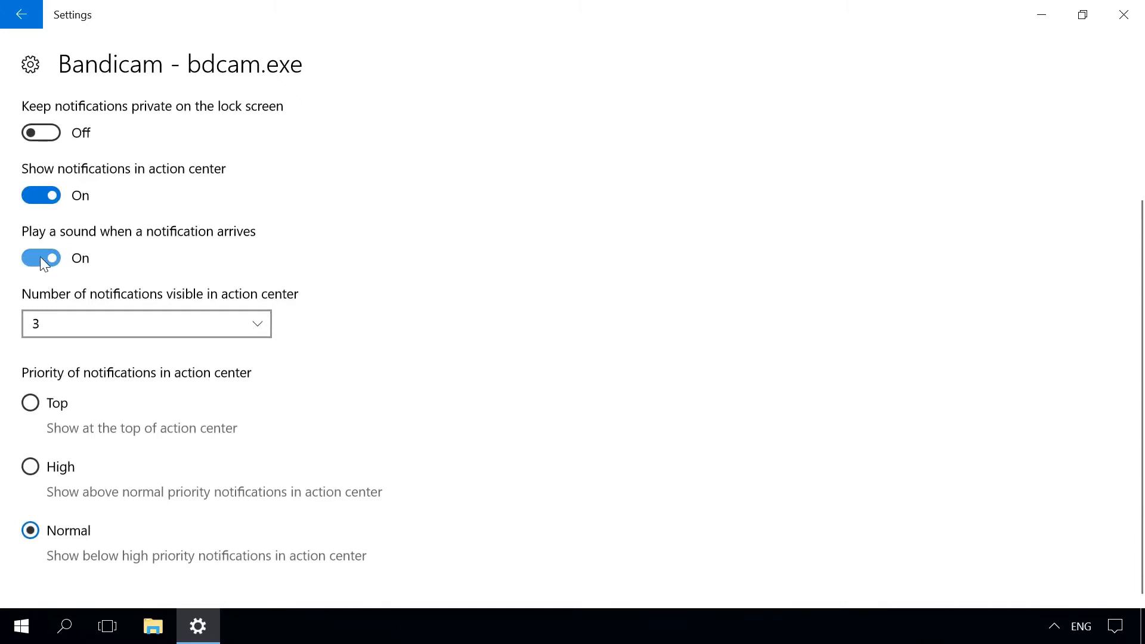
{"action": "left_click", "coordinate": [35, 322]}
{"action": "left_click", "coordinate": [36, 326]}
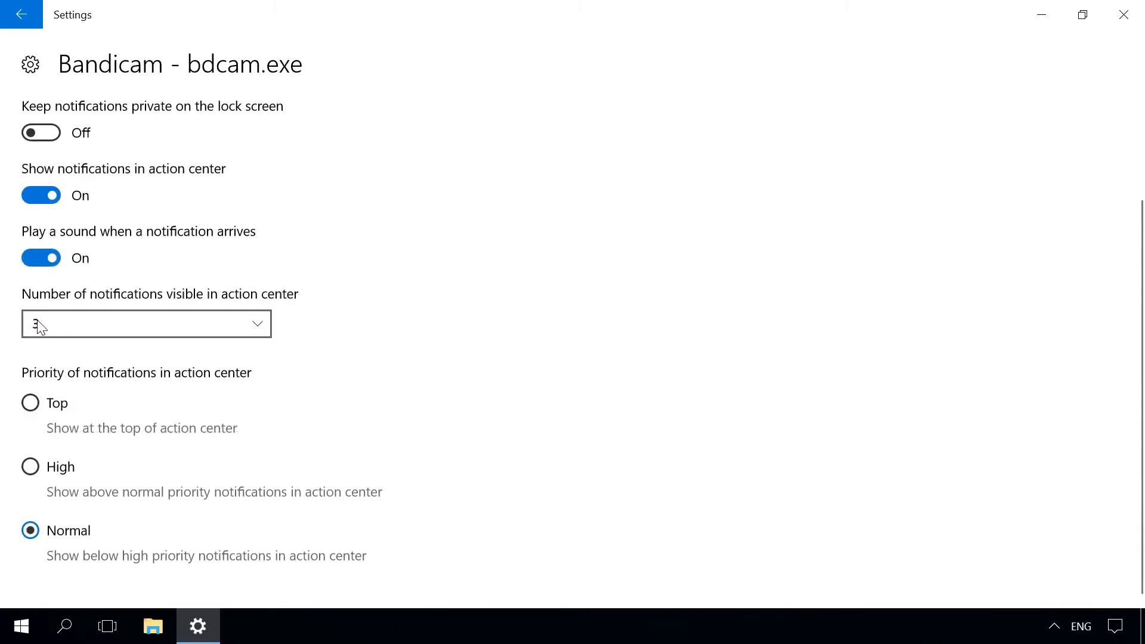
{"action": "scroll", "coordinate": [50, 319], "scroll_direction": "down", "scroll_amount": 1}
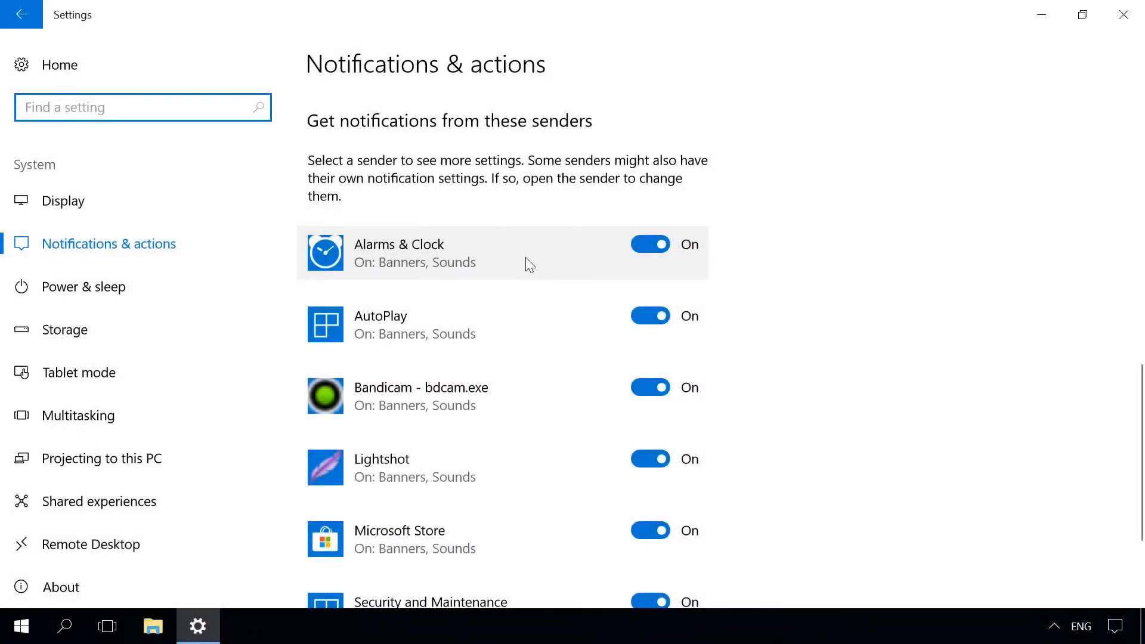
{"action": "scroll", "coordinate": [526, 261], "scroll_direction": "down", "scroll_amount": 3}
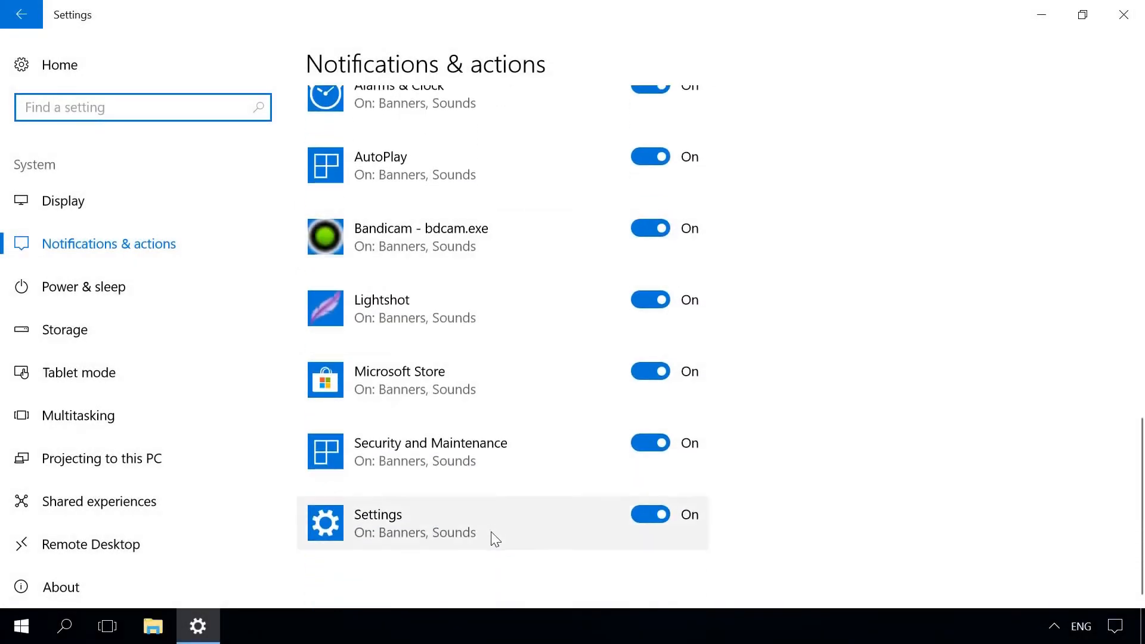
{"action": "scroll", "coordinate": [490, 531], "scroll_direction": "up", "scroll_amount": 6}
{"action": "scroll", "coordinate": [465, 417], "scroll_direction": "down", "scroll_amount": 4}
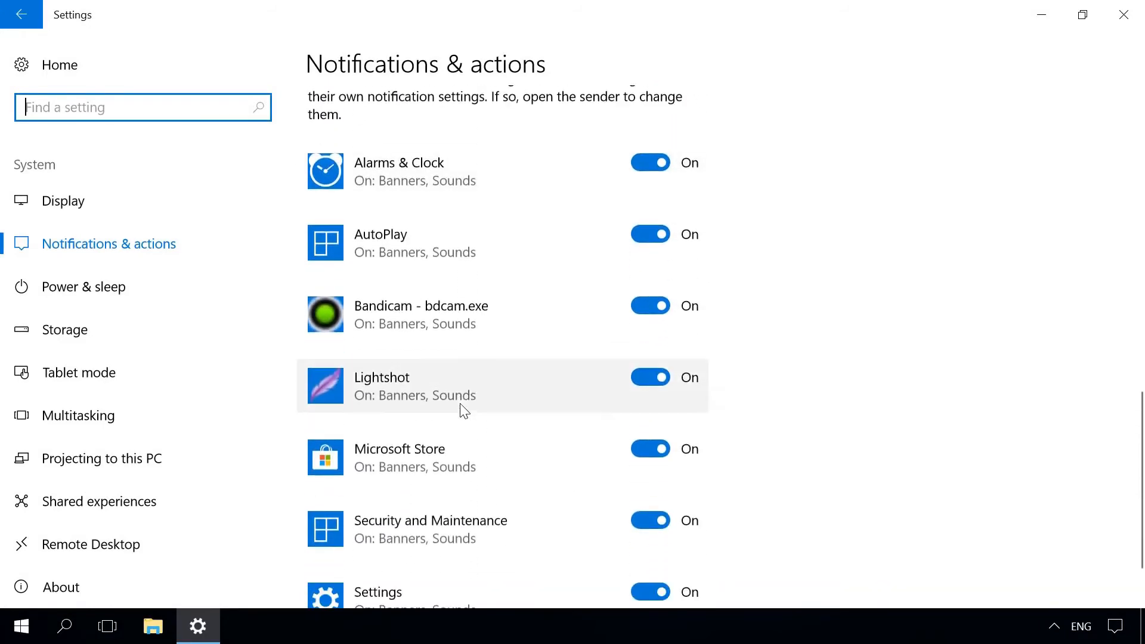
{"action": "scroll", "coordinate": [460, 403], "scroll_direction": "down", "scroll_amount": 1}
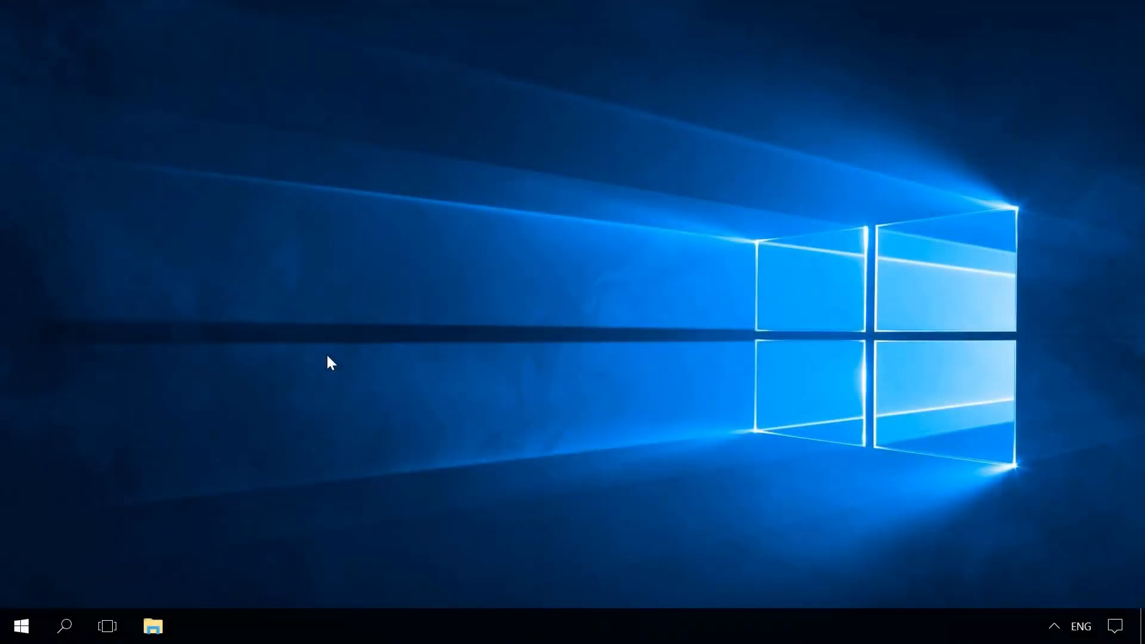
- Launch the Registry Editor by running regedit and allow it to make changes to the device
{"action": "key", "text": "super+r"}
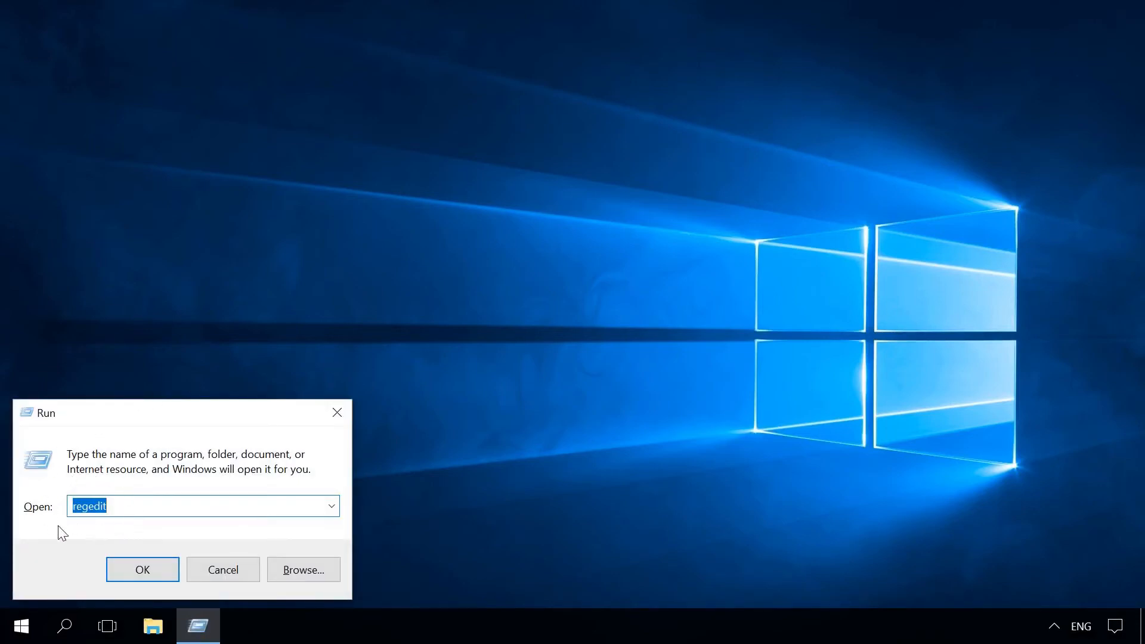
{"action": "left_click", "coordinate": [127, 570]}
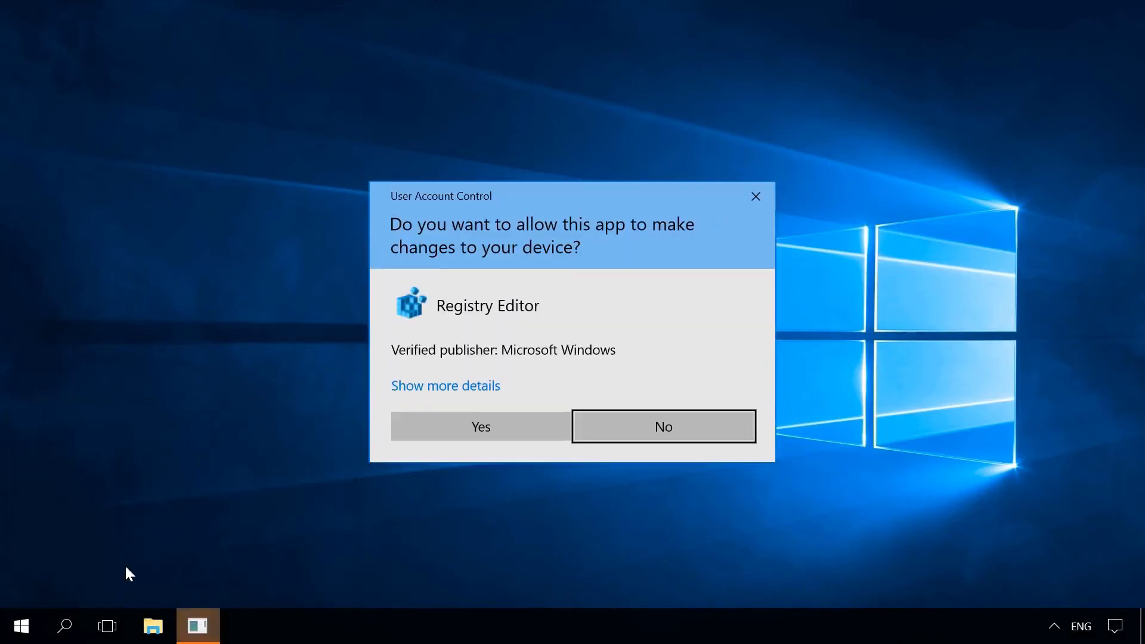
{"action": "left_click", "coordinate": [453, 432]}
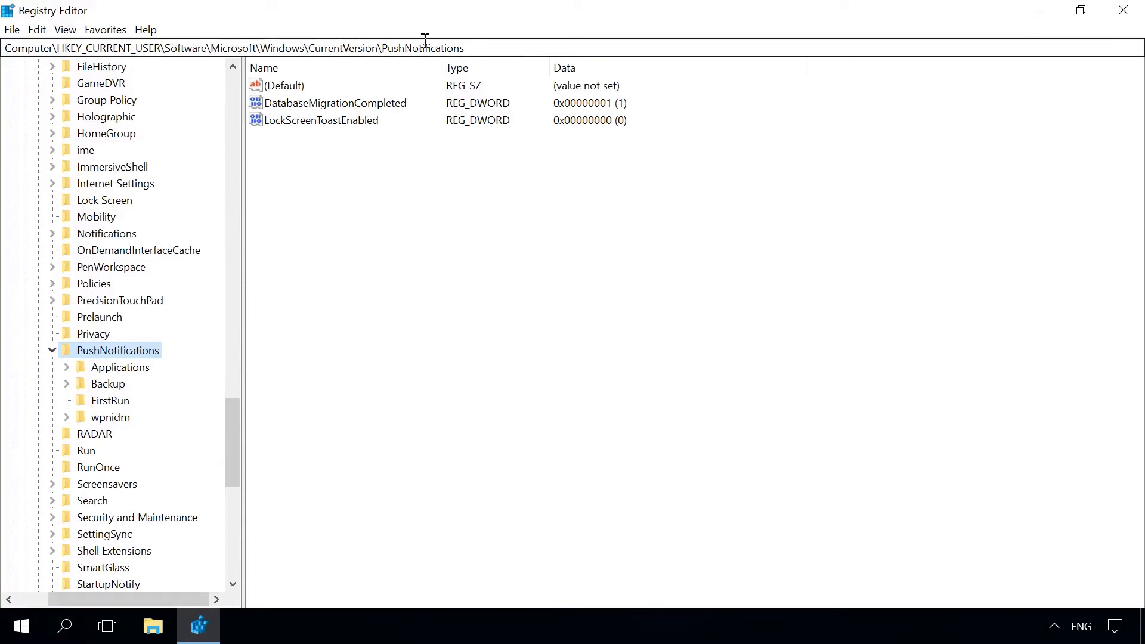
- Create a DWORD (32-bit) value named ToastEnabled in the PushNotifications key under HKEY_CURRENT_USER\Software\Microsoft\Windows\CurrentVersion
{"action": "left_click", "coordinate": [294, 171]}
{"action": "right_click", "coordinate": [293, 164]}
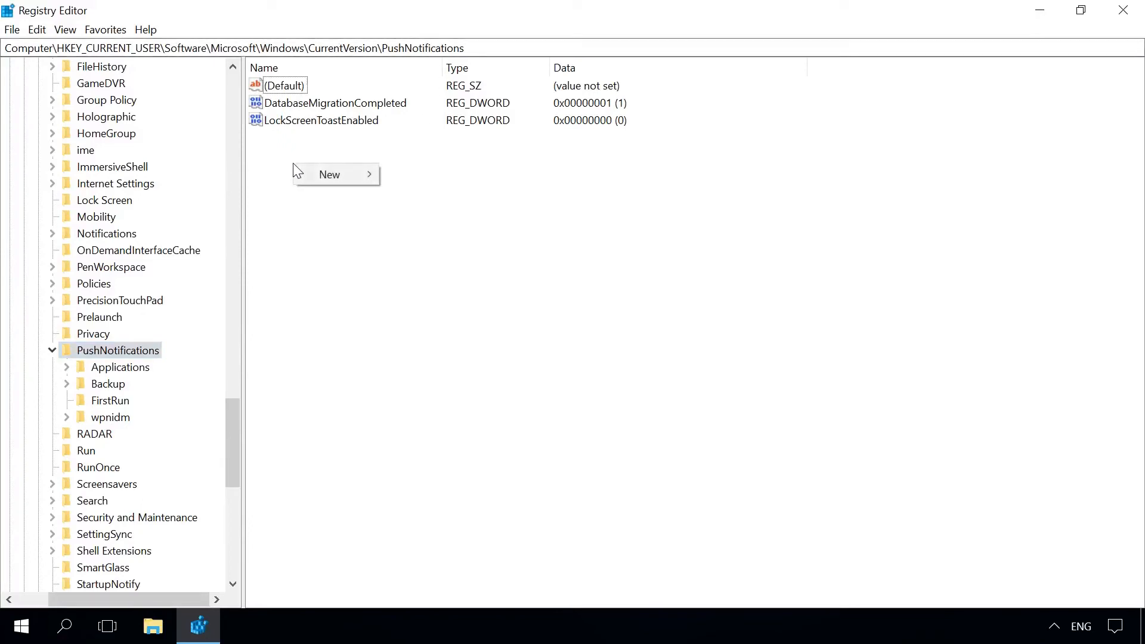
{"action": "mouse_move", "coordinate": [321, 177]}
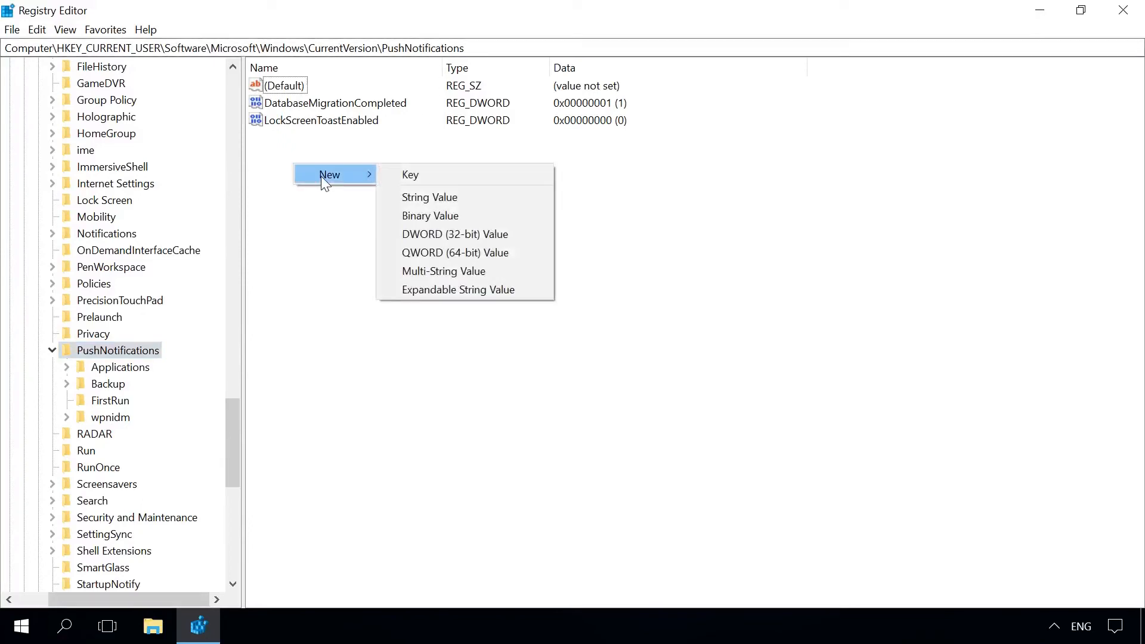
{"action": "left_click", "coordinate": [453, 234]}
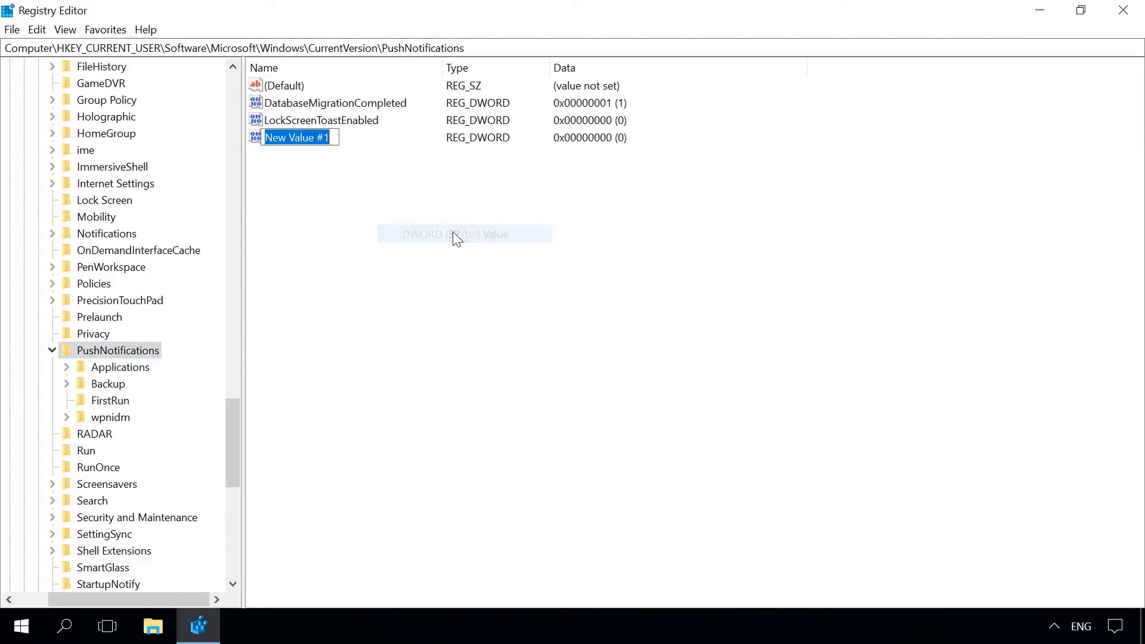
{"action": "type", "text": "ToastEnabled"}
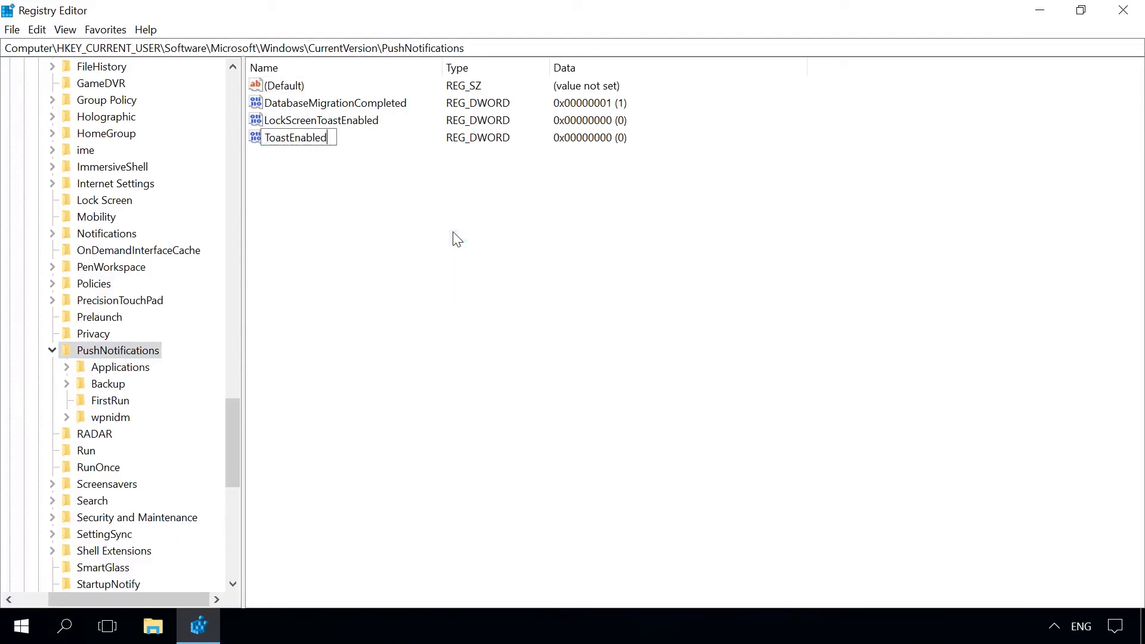
{"action": "key", "text": "Return"}
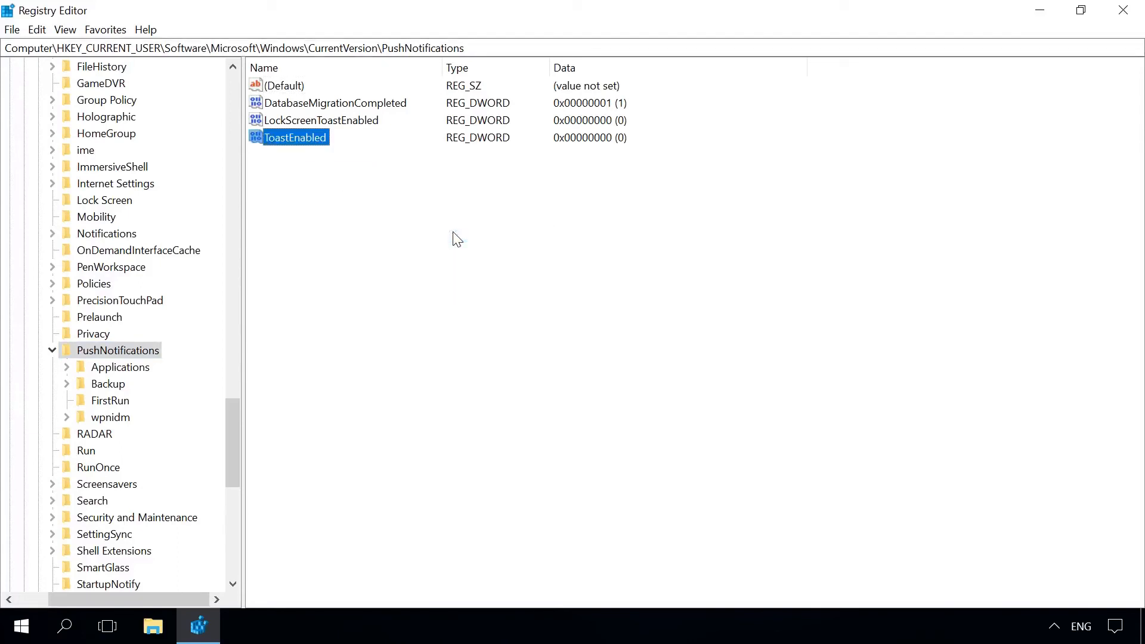
- Open ToastEnabled for editing, accept its value data as 0, and close the Registry Editor
{"action": "double_click", "coordinate": [301, 137]}
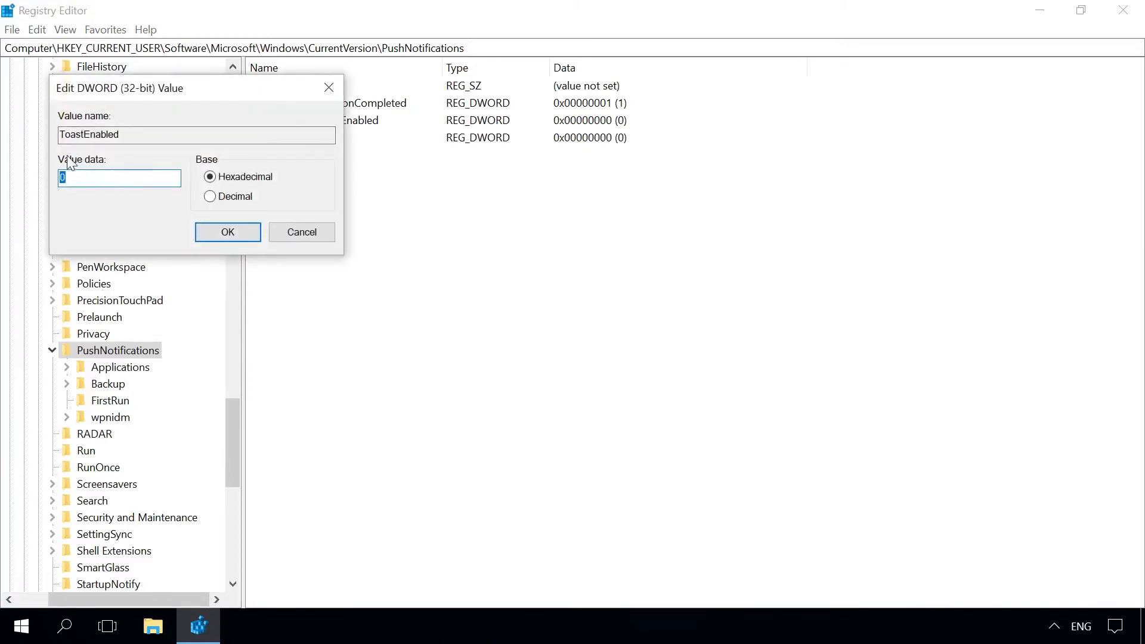
{"action": "left_click", "coordinate": [210, 232]}
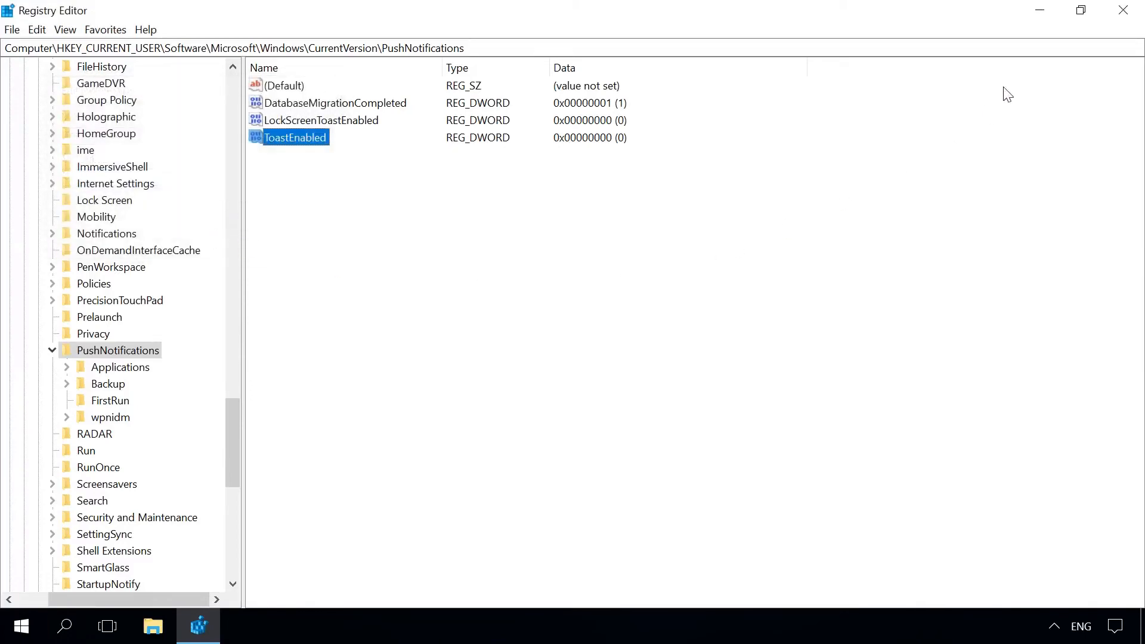
{"action": "left_click", "coordinate": [1123, 8]}
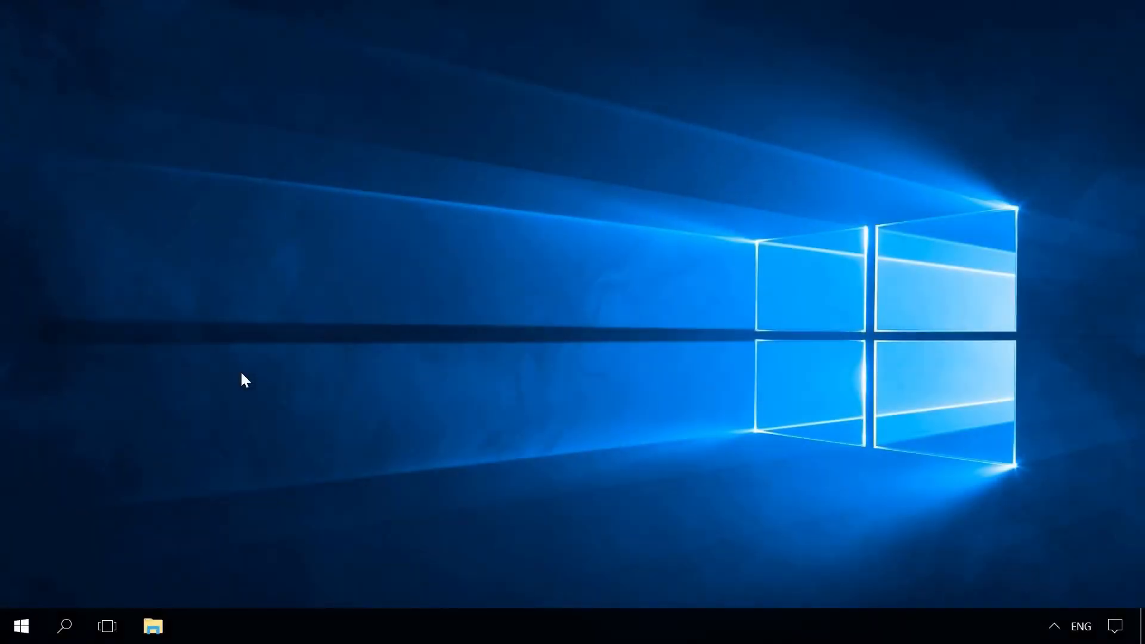
- Reopen the Registry Editor with the regedit command and approve the User Account Control request
{"action": "key", "text": "super+r"}
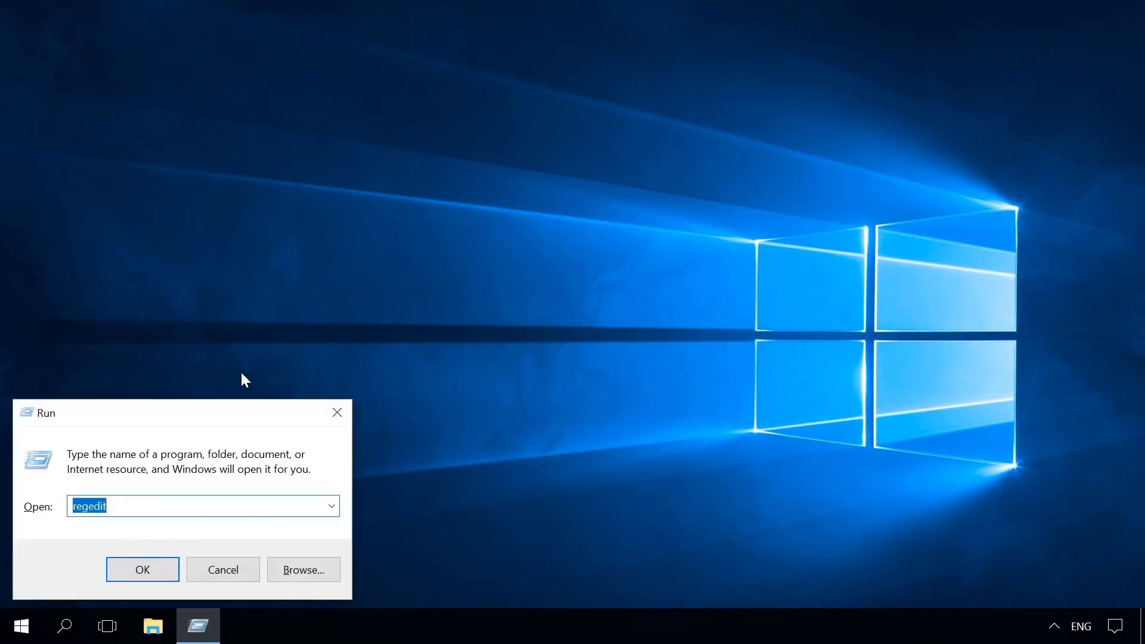
{"action": "left_click", "coordinate": [142, 573]}
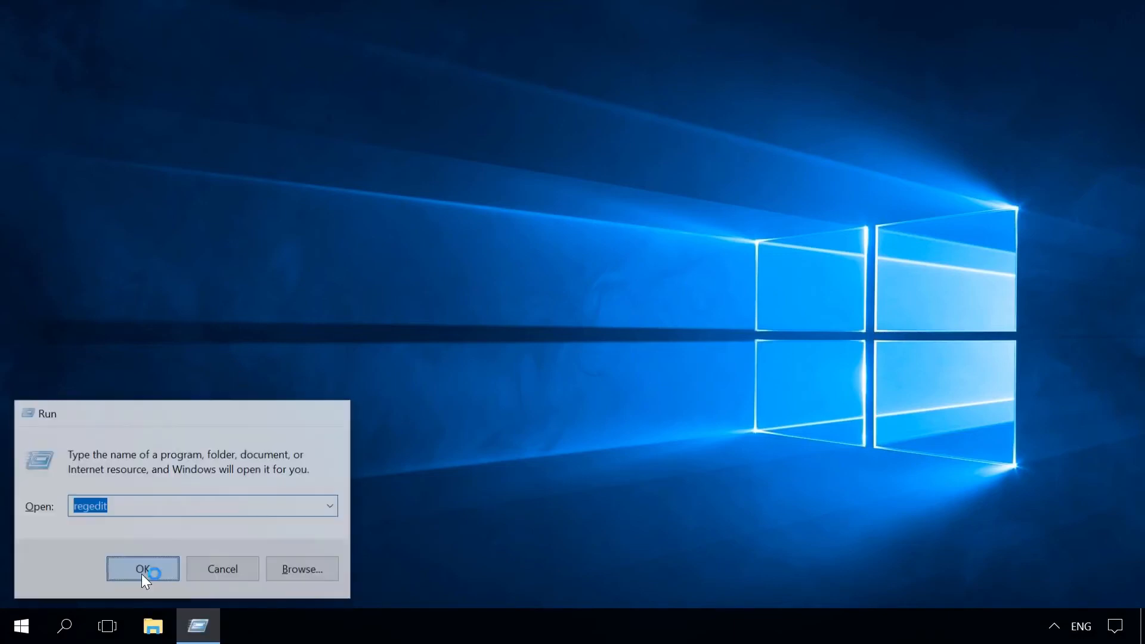
{"action": "left_click", "coordinate": [437, 437]}
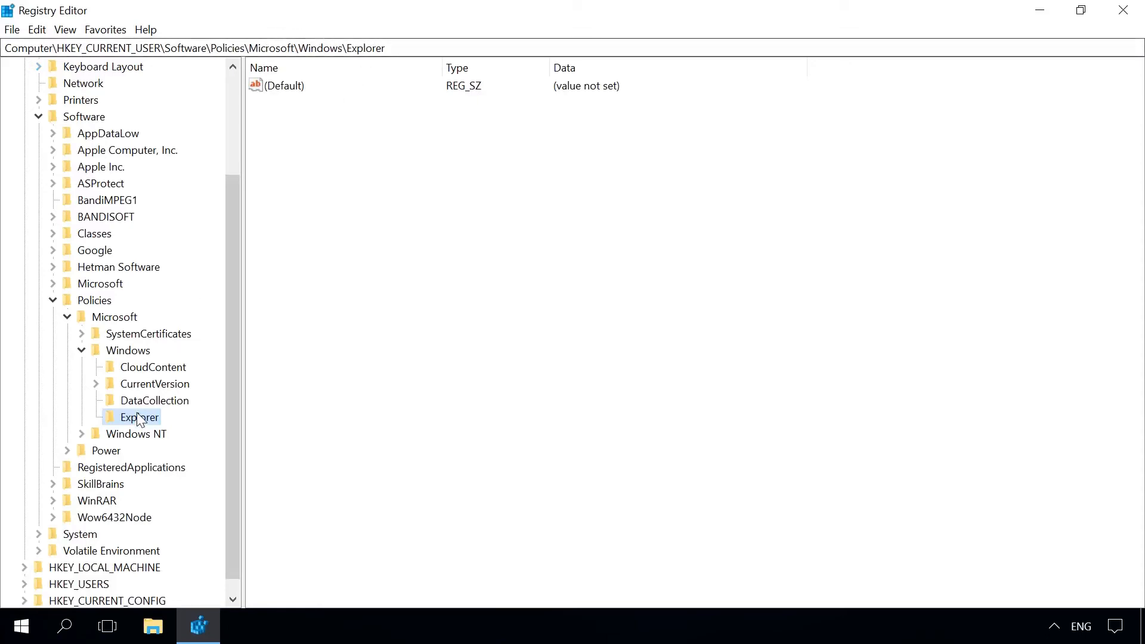
- Create a DWORD (32-bit) value DisableNotificationCenter in HKEY_CURRENT_USER\Software\Policies\Microsoft\Windows\Explorer and set its value data to 1
{"action": "right_click", "coordinate": [289, 113]}
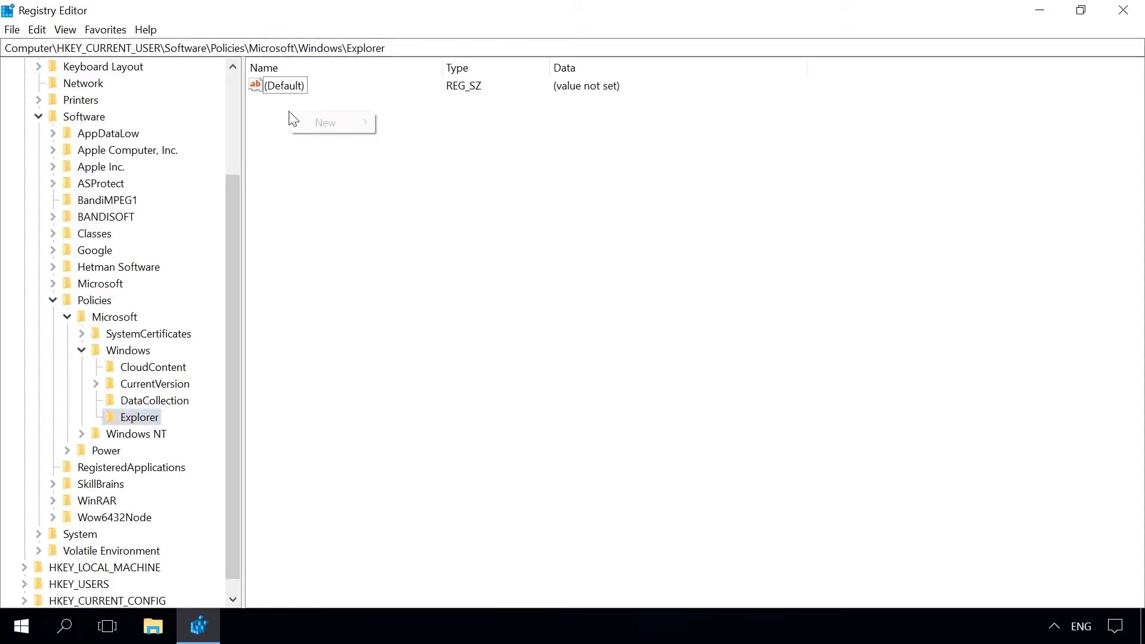
{"action": "mouse_move", "coordinate": [319, 116]}
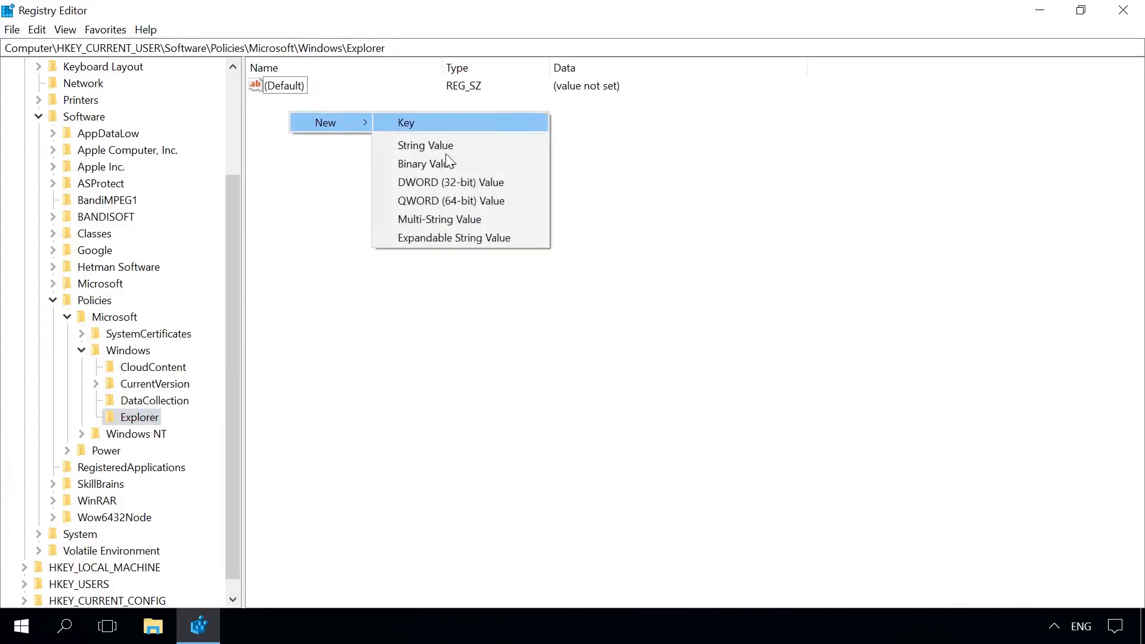
{"action": "left_click", "coordinate": [447, 179]}
{"action": "type", "text": "DisableNotificationCenter"}
{"action": "key", "text": "Return"}
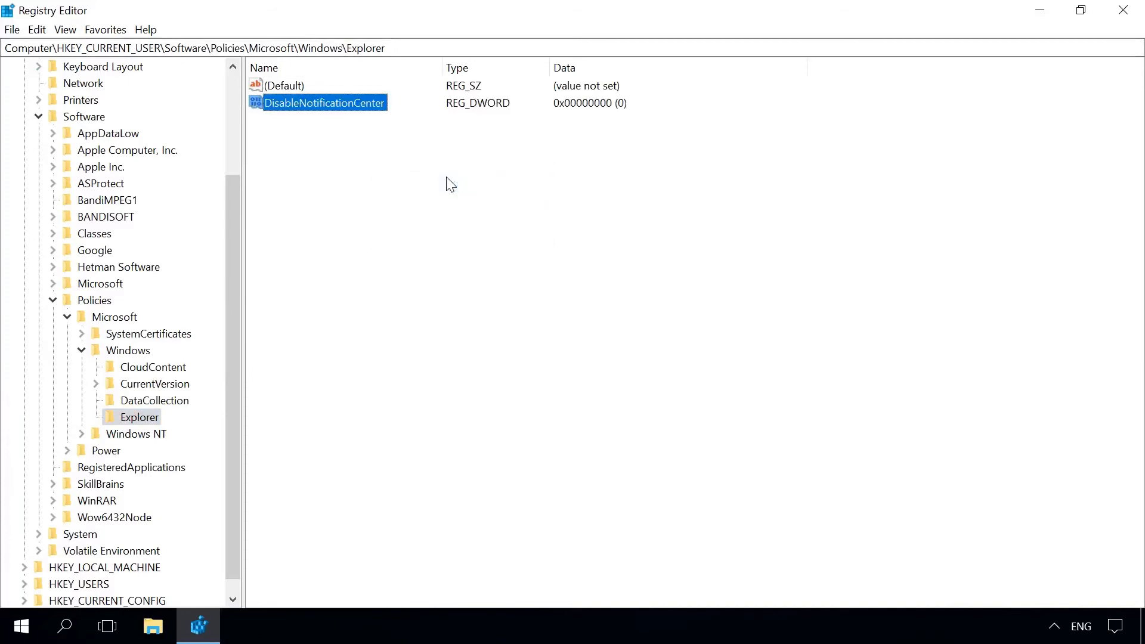
{"action": "double_click", "coordinate": [321, 101]}
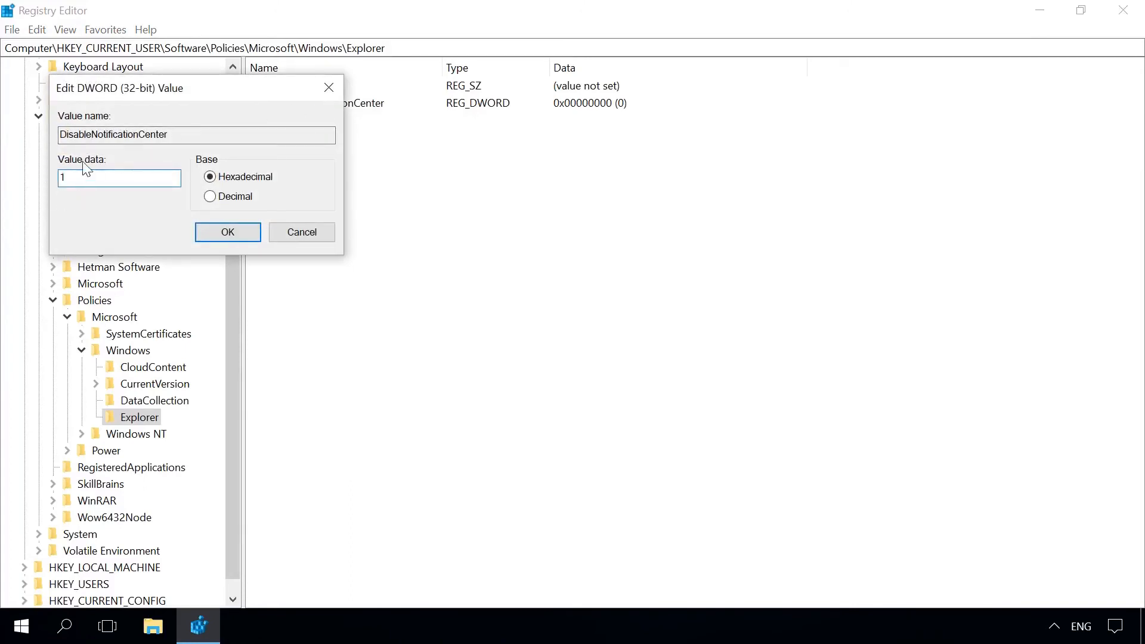
{"action": "left_click", "coordinate": [227, 232]}
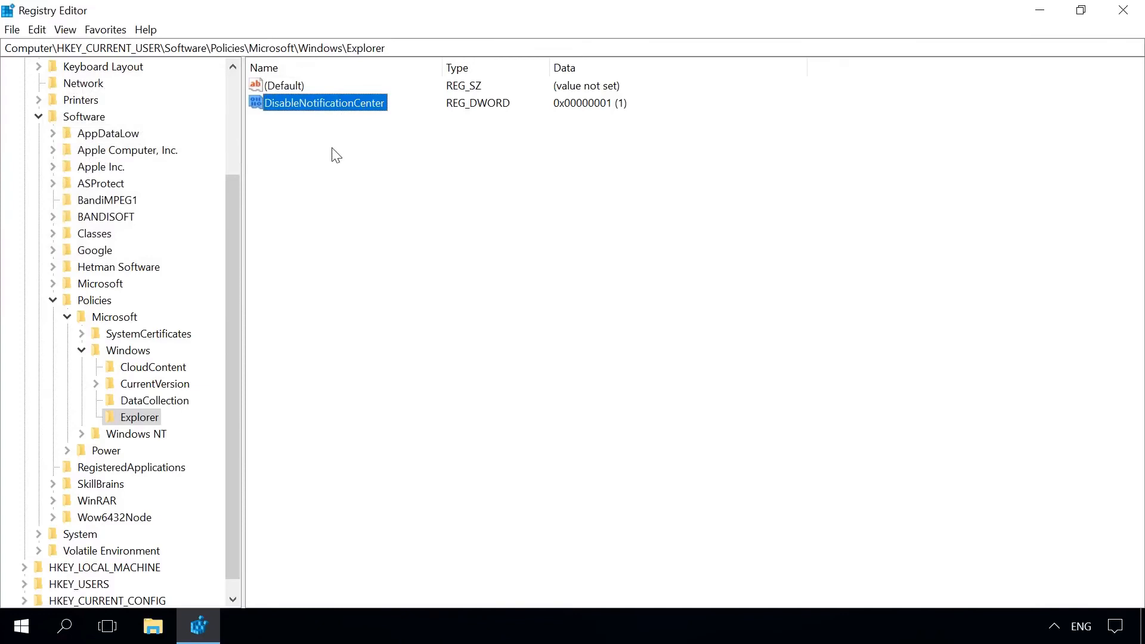
- Modify the DisableNotificationCenter value in the Explorer key and set its value data to 0
{"action": "right_click", "coordinate": [339, 105]}
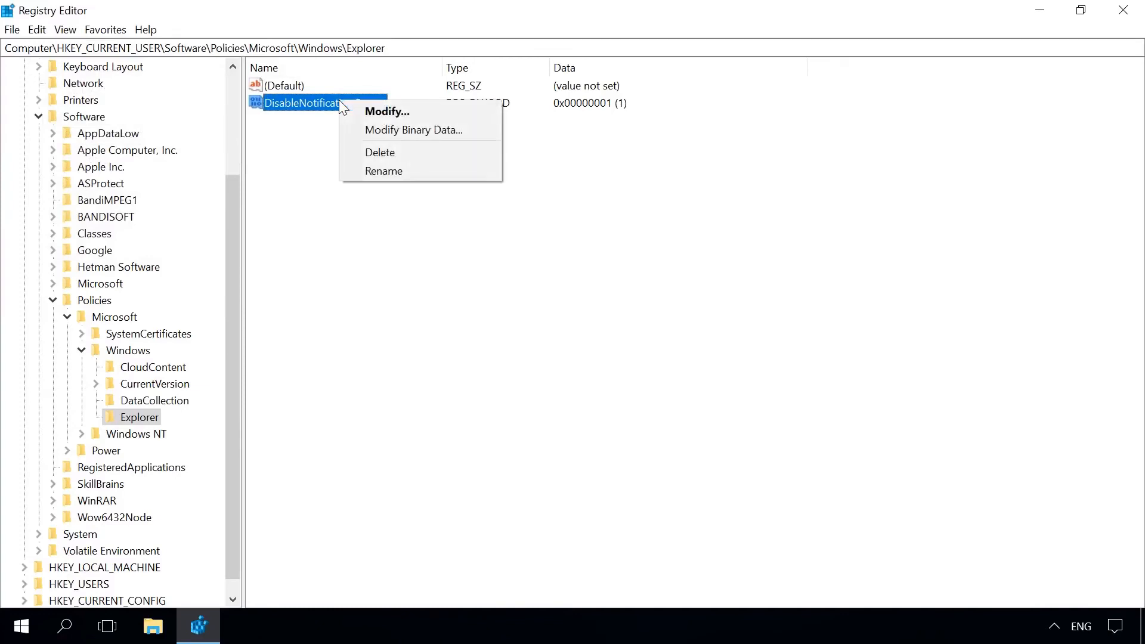
{"action": "left_click", "coordinate": [385, 113]}
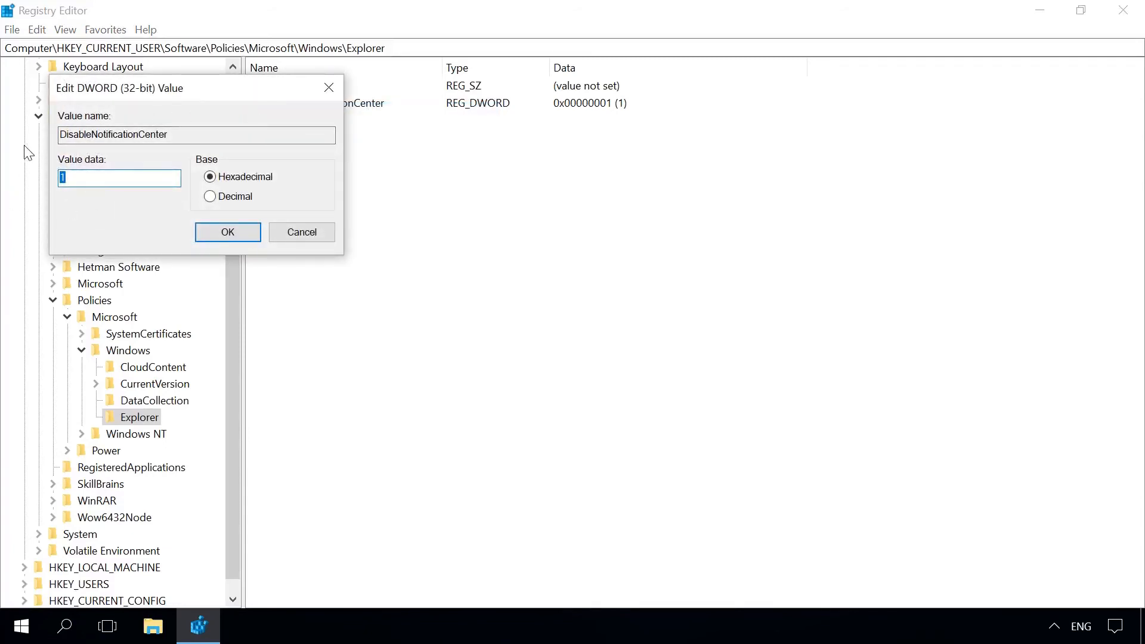
{"action": "type", "text": "0"}
{"action": "left_click", "coordinate": [227, 233]}
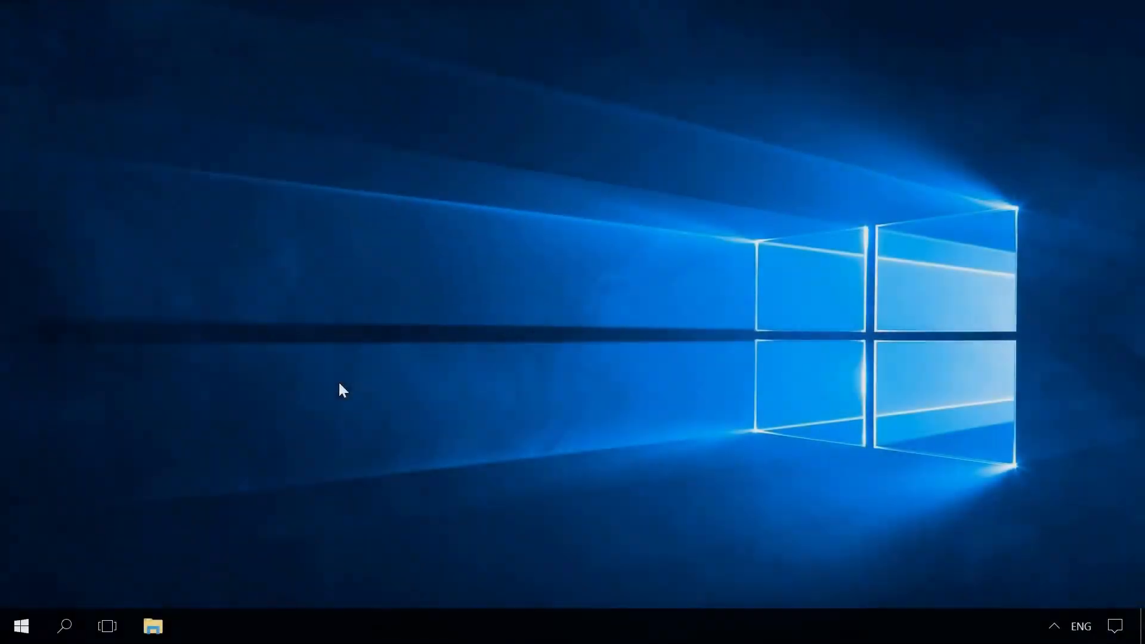
- Run gpedit.msc and set the Remove Notifications and Action Center policy to Enabled in User Configuration's Start Menu and Taskbar templates
{"action": "key", "text": "super+r"}
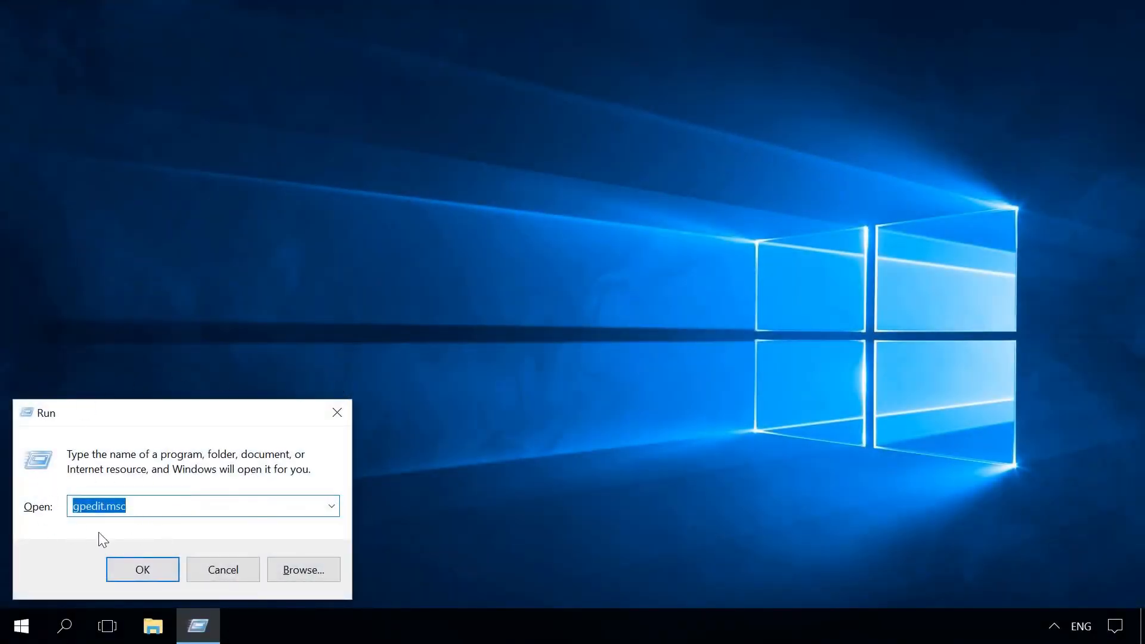
{"action": "left_click", "coordinate": [135, 574]}
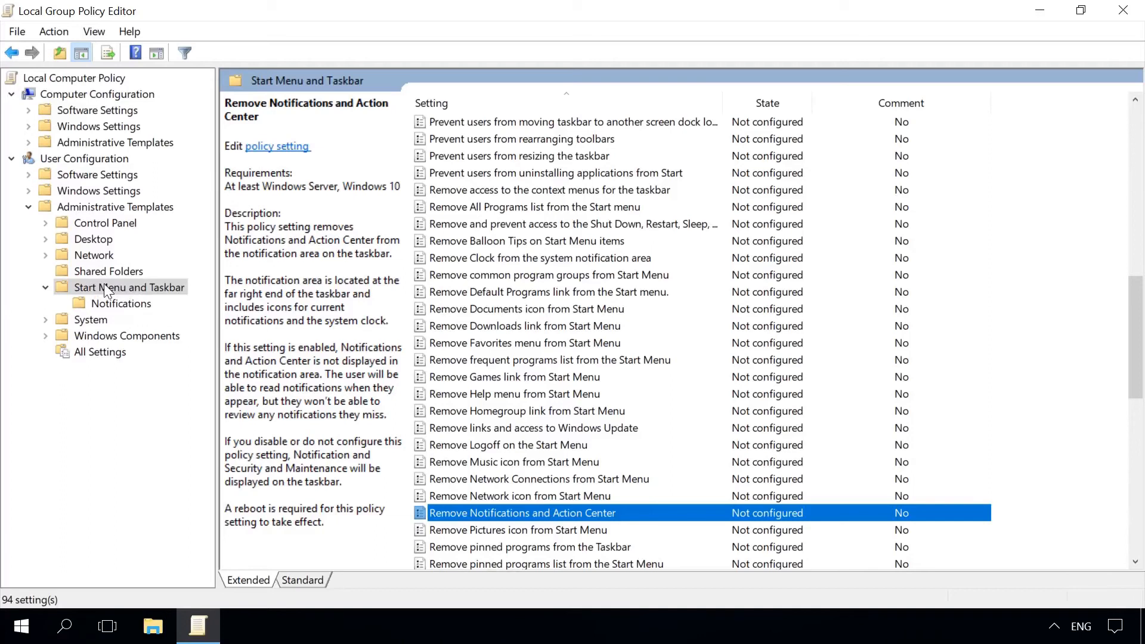
{"action": "double_click", "coordinate": [528, 513]}
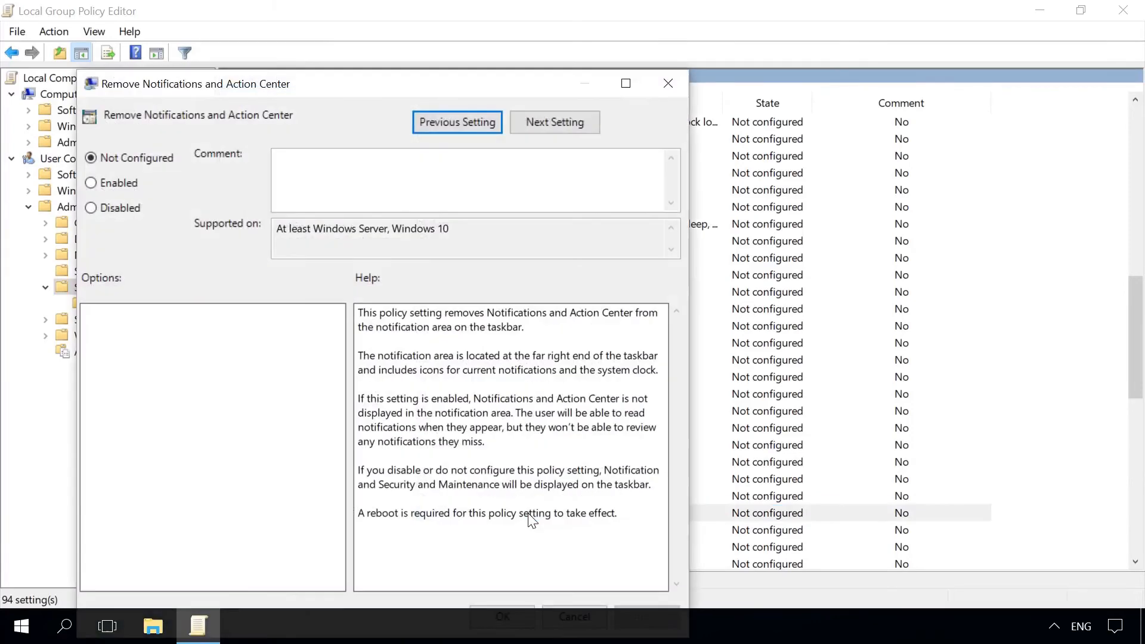
{"action": "left_click_drag", "start_coordinate": [235, 92], "coordinate": [271, 48]}
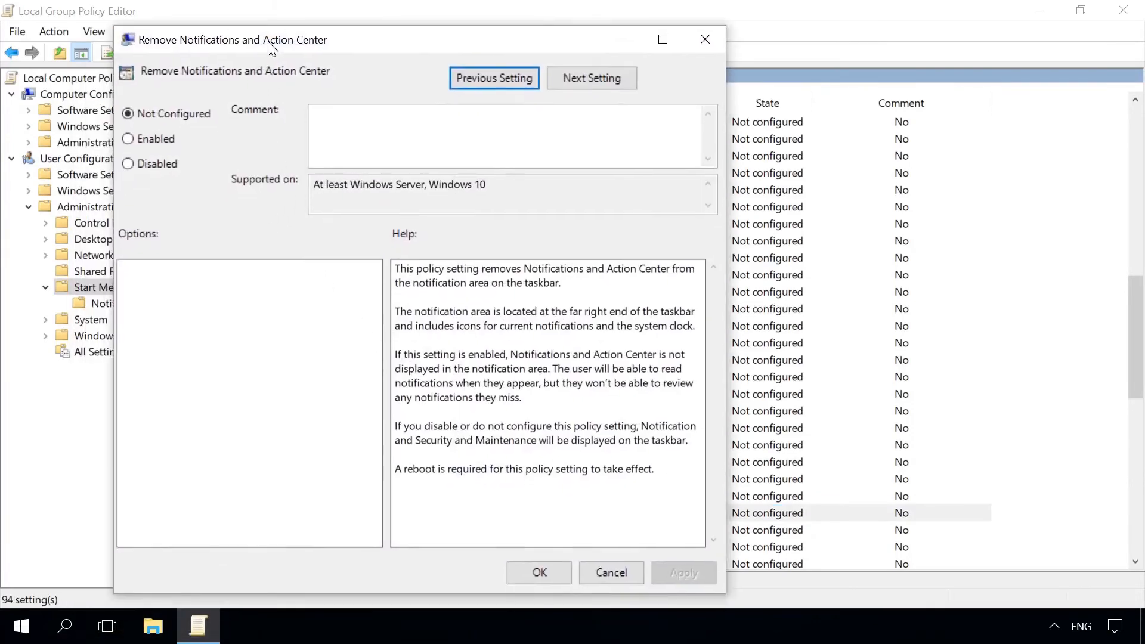
{"action": "left_click", "coordinate": [159, 140]}
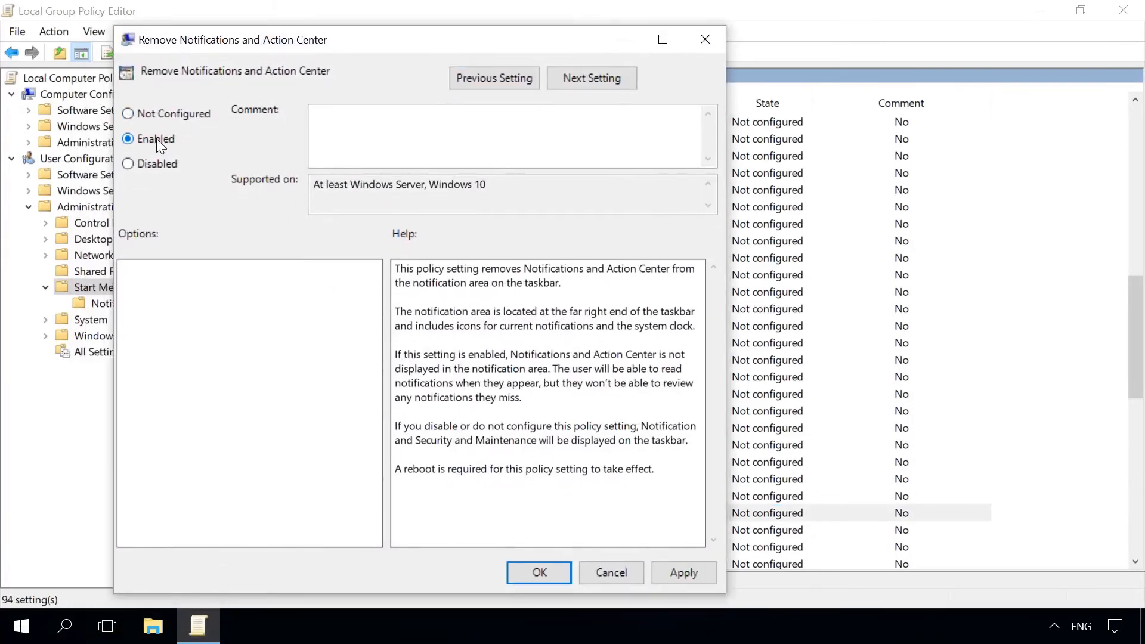
{"action": "left_click", "coordinate": [530, 573]}
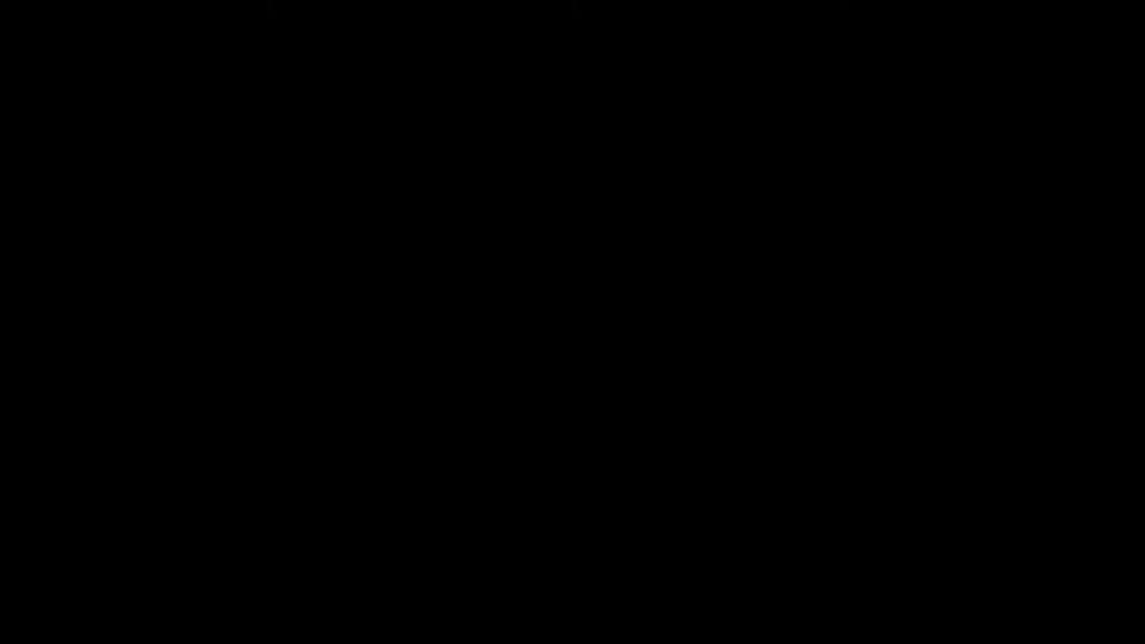
- Open Task Manager with full details, restart the Windows Explorer process to apply the policy, and minimize Task Manager
{"action": "right_click", "coordinate": [445, 630]}
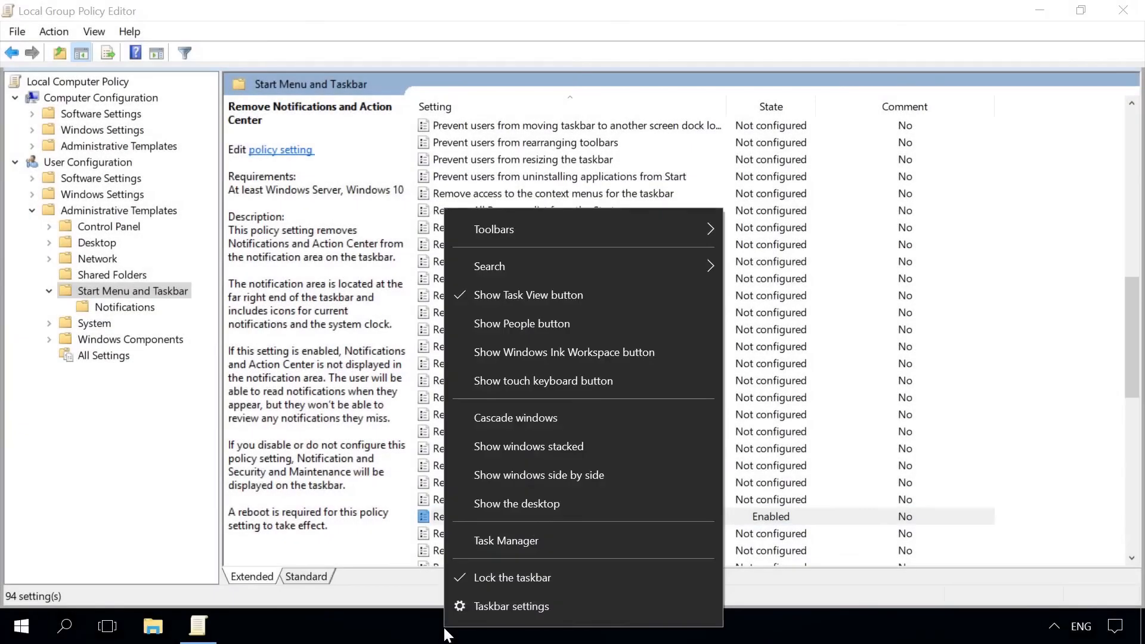
{"action": "left_click", "coordinate": [502, 546]}
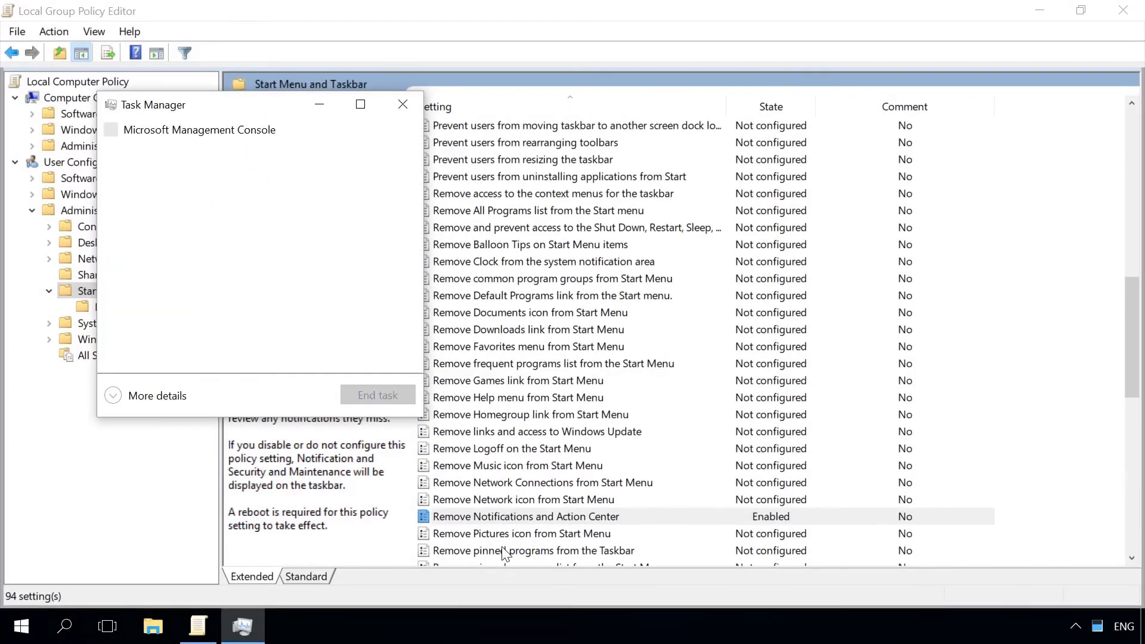
{"action": "left_click", "coordinate": [115, 397]}
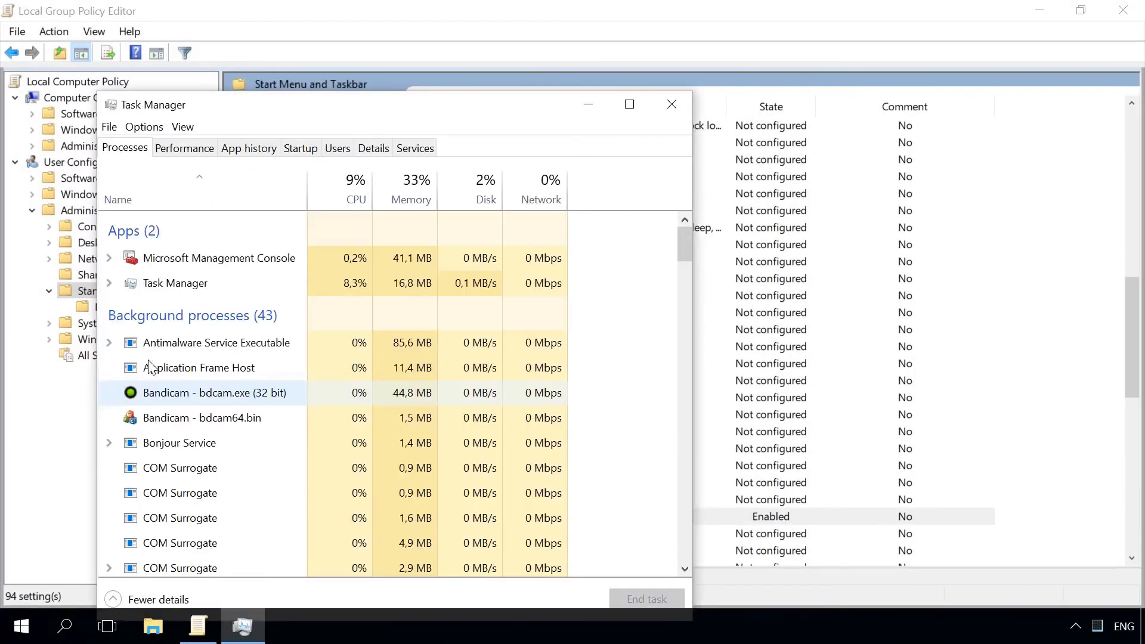
{"action": "left_click_drag", "start_coordinate": [291, 110], "coordinate": [434, 68]}
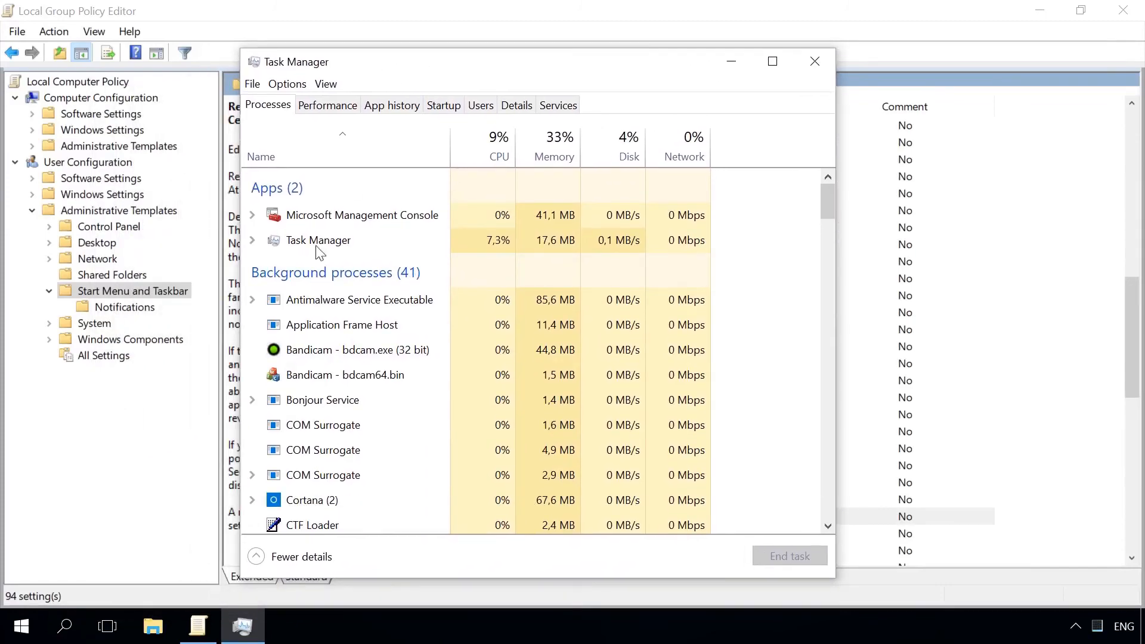
{"action": "scroll", "coordinate": [310, 345], "scroll_direction": "down", "scroll_amount": 3}
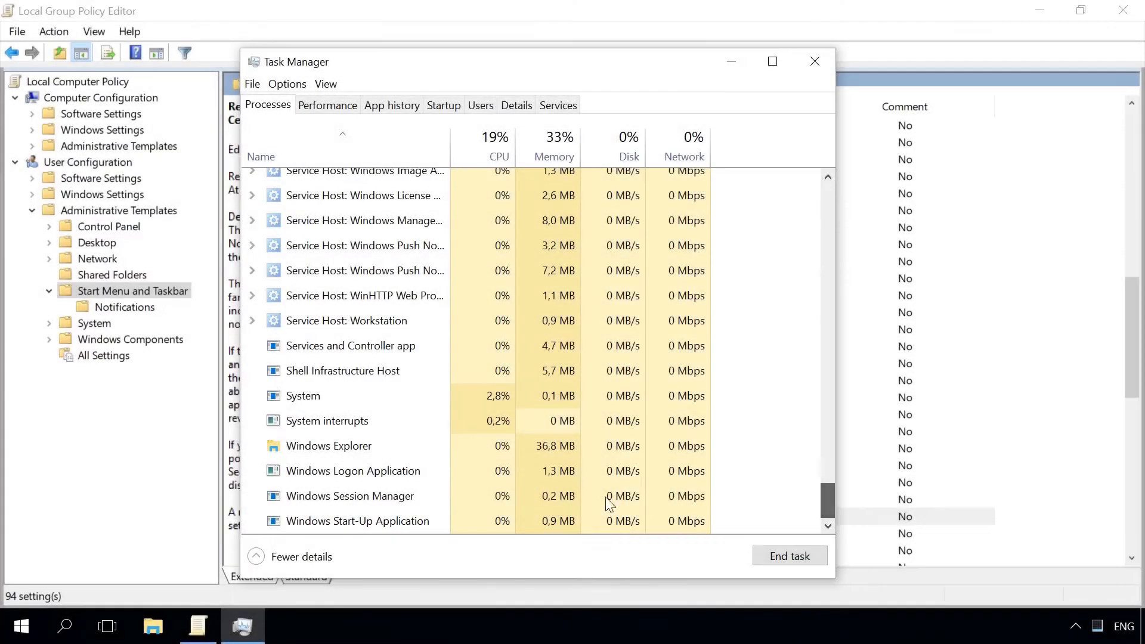
{"action": "left_click", "coordinate": [365, 453]}
{"action": "right_click", "coordinate": [366, 453]}
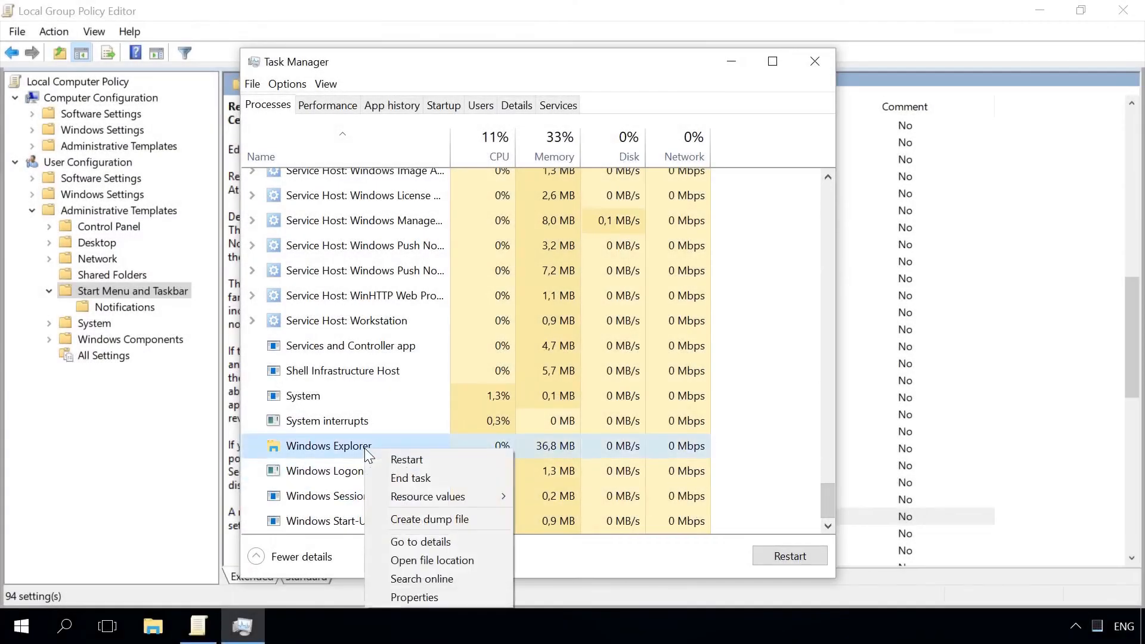
{"action": "left_click", "coordinate": [405, 458]}
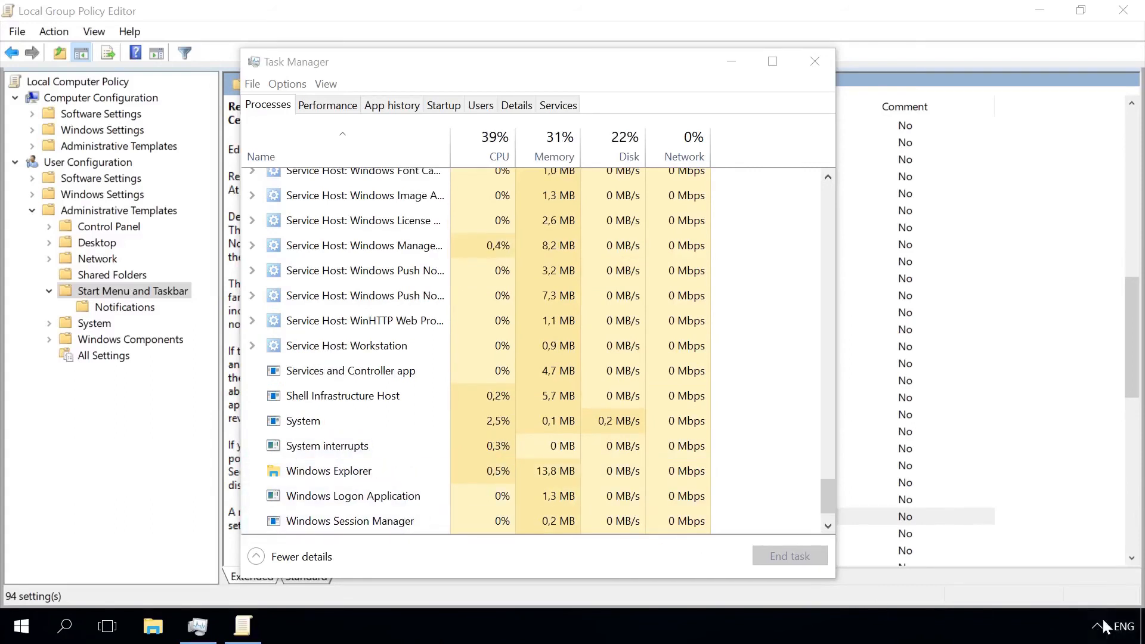
{"action": "left_click", "coordinate": [733, 64]}
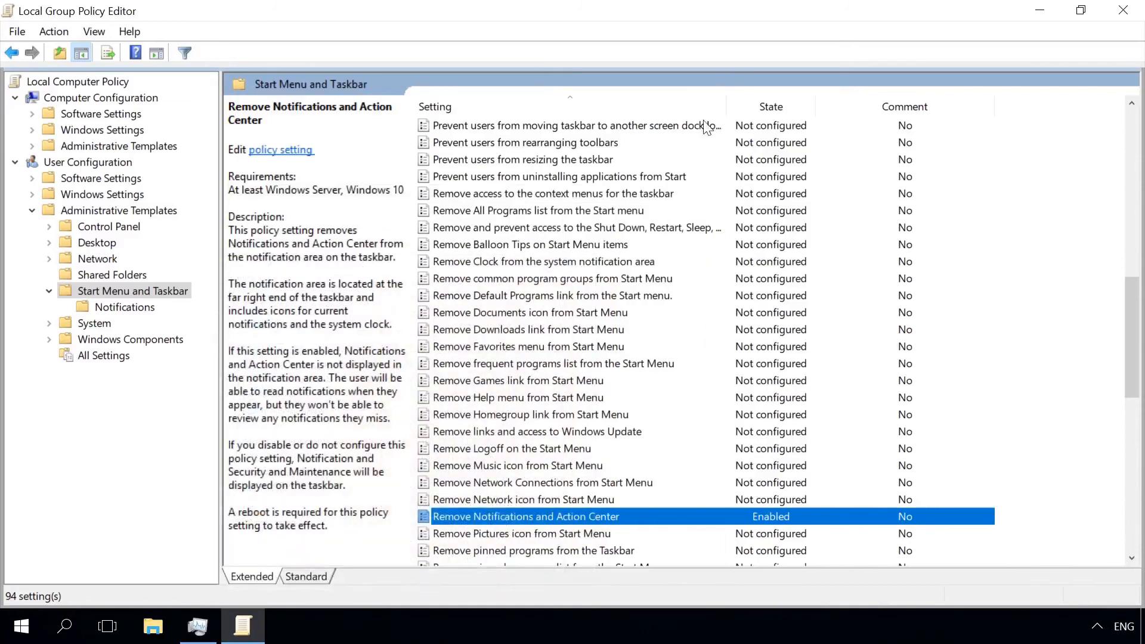
- Set the Remove Notifications and Action Center policy to Not Configured and apply the change
{"action": "double_click", "coordinate": [578, 517]}
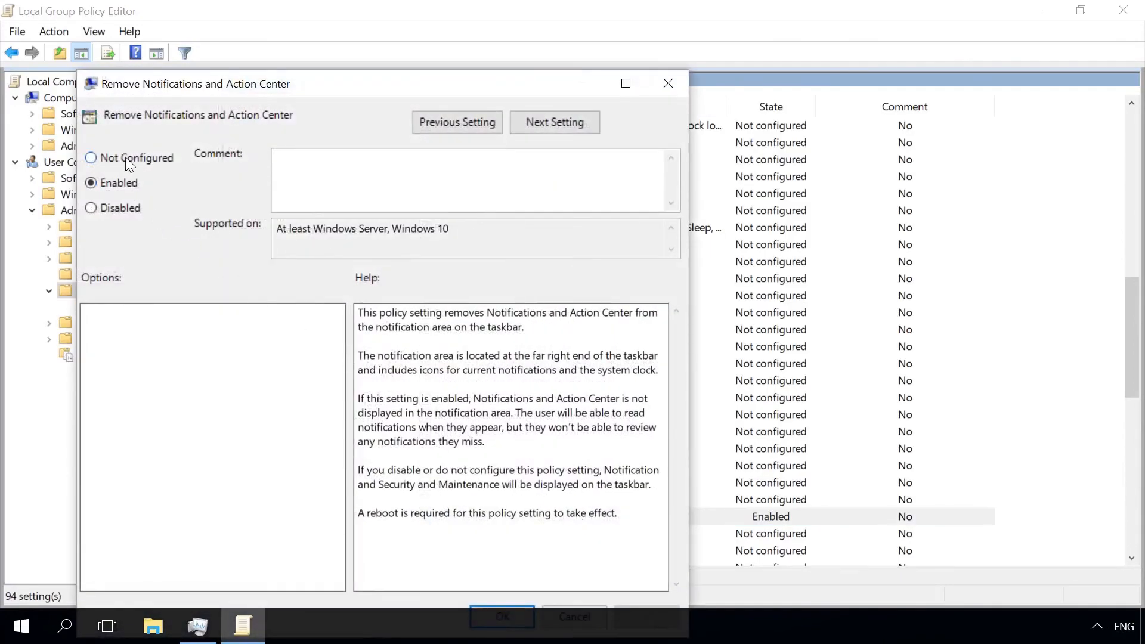
{"action": "left_click", "coordinate": [125, 156]}
{"action": "left_click_drag", "start_coordinate": [217, 84], "coordinate": [249, 36]}
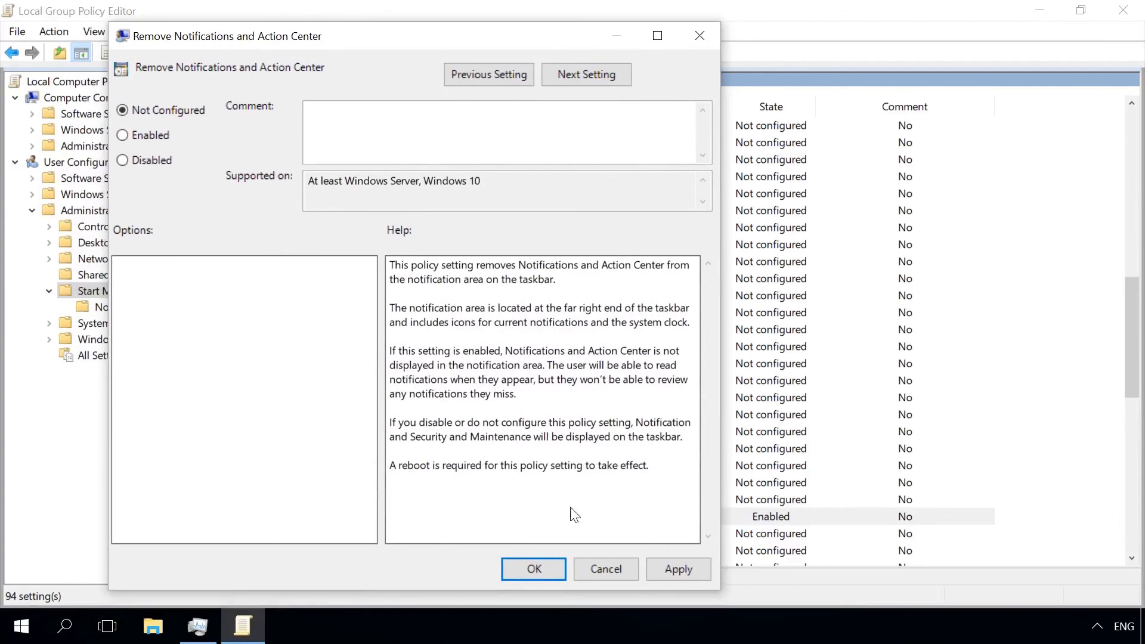
{"action": "left_click", "coordinate": [674, 572]}
{"action": "left_click", "coordinate": [549, 568]}
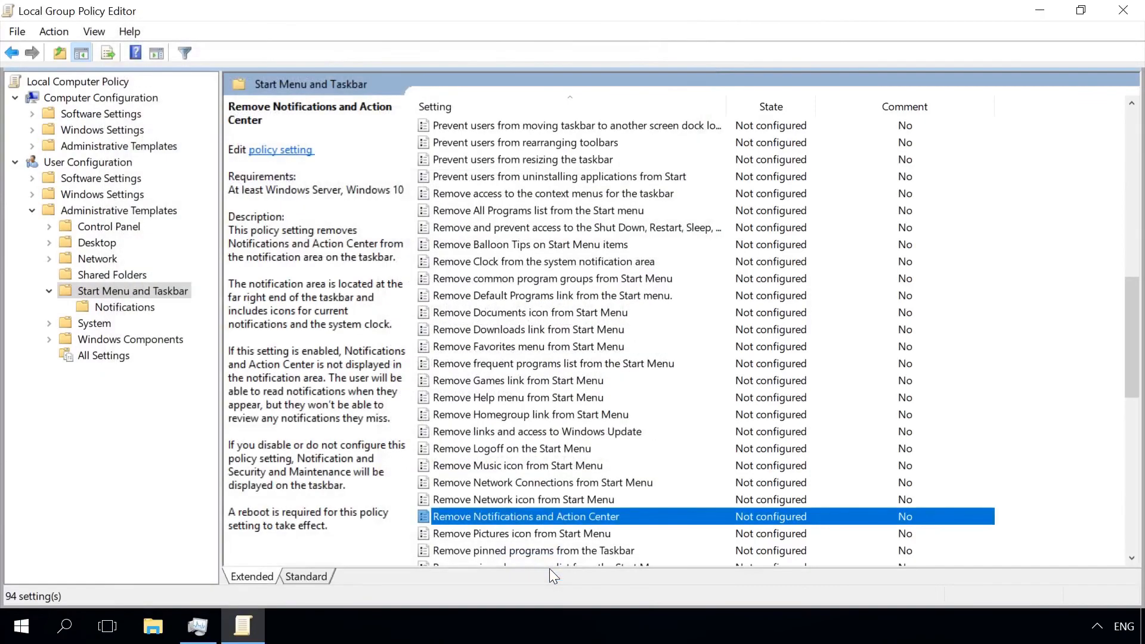
- Return to Task Manager and restart the Windows Explorer process again to apply the Not Configured policy
{"action": "right_click", "coordinate": [423, 624]}
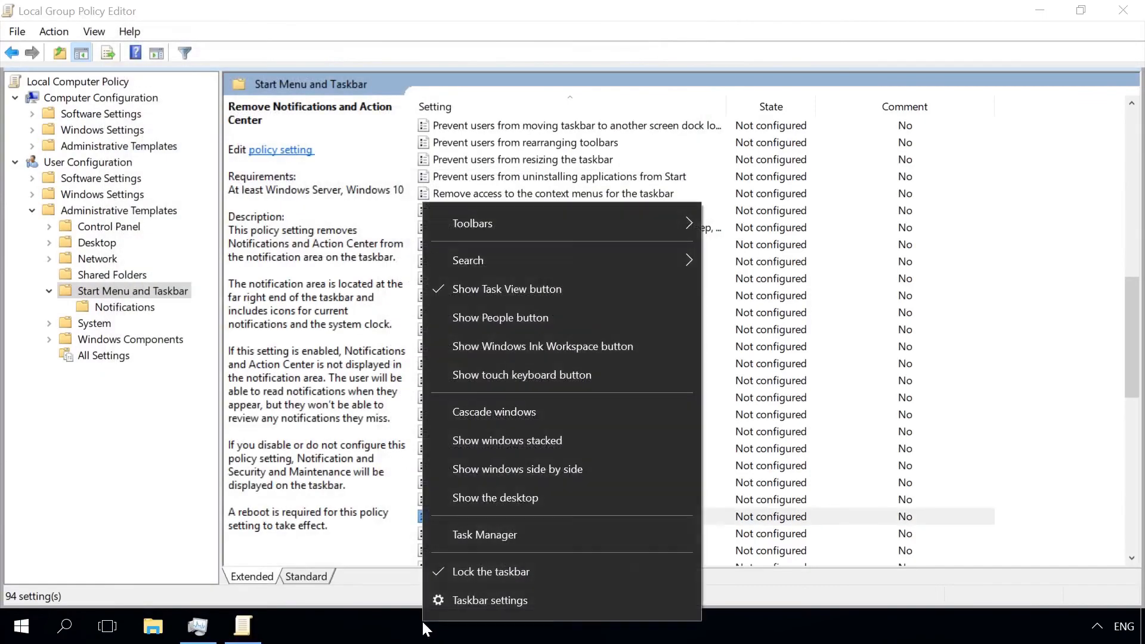
{"action": "left_click", "coordinate": [471, 534]}
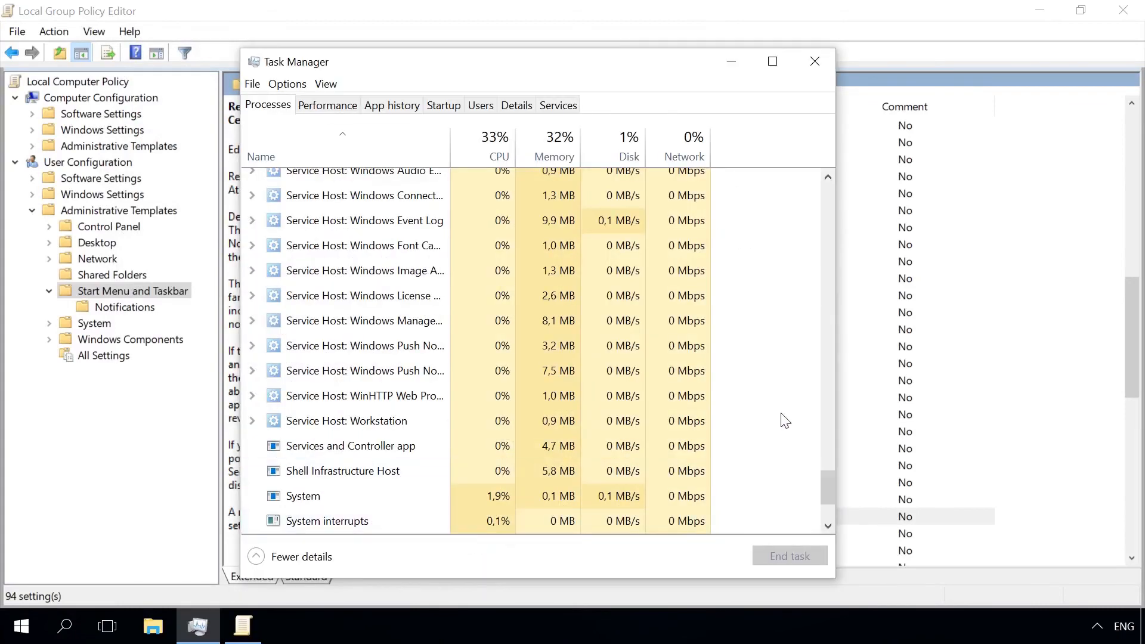
{"action": "scroll", "coordinate": [824, 495], "scroll_direction": "down", "scroll_amount": 2}
{"action": "left_click", "coordinate": [345, 401]}
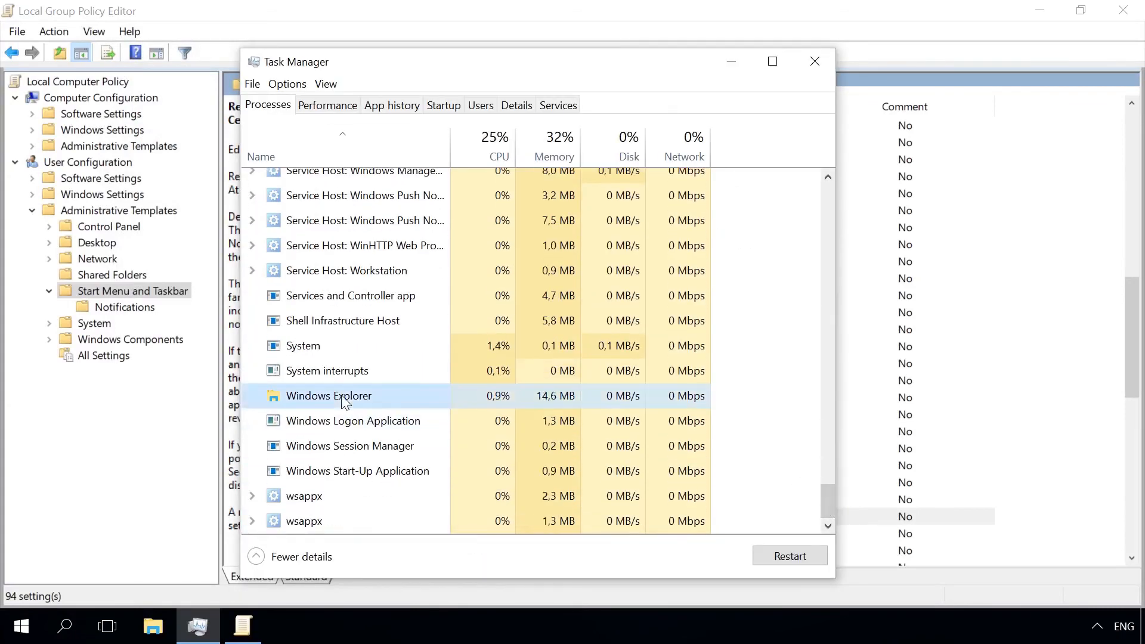
{"action": "right_click", "coordinate": [345, 401]}
{"action": "left_click", "coordinate": [377, 407]}
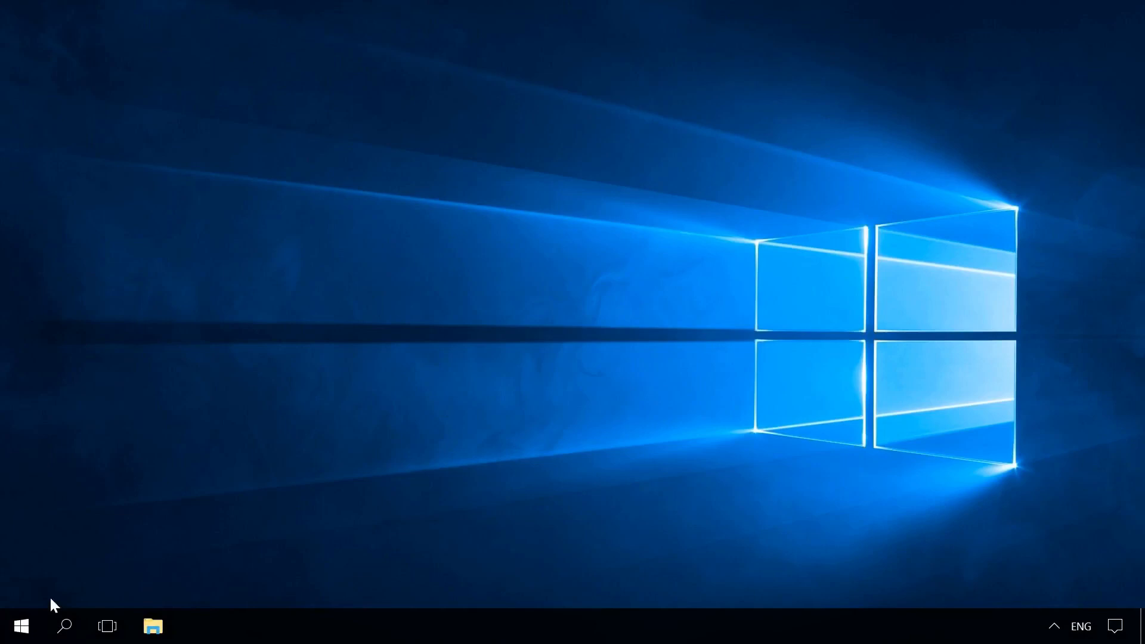
- In Windows Settings, go to the system icons options under Personalization's Taskbar settings and turn off the Action Center icon
{"action": "left_click", "coordinate": [22, 620]}
{"action": "left_click", "coordinate": [26, 544]}
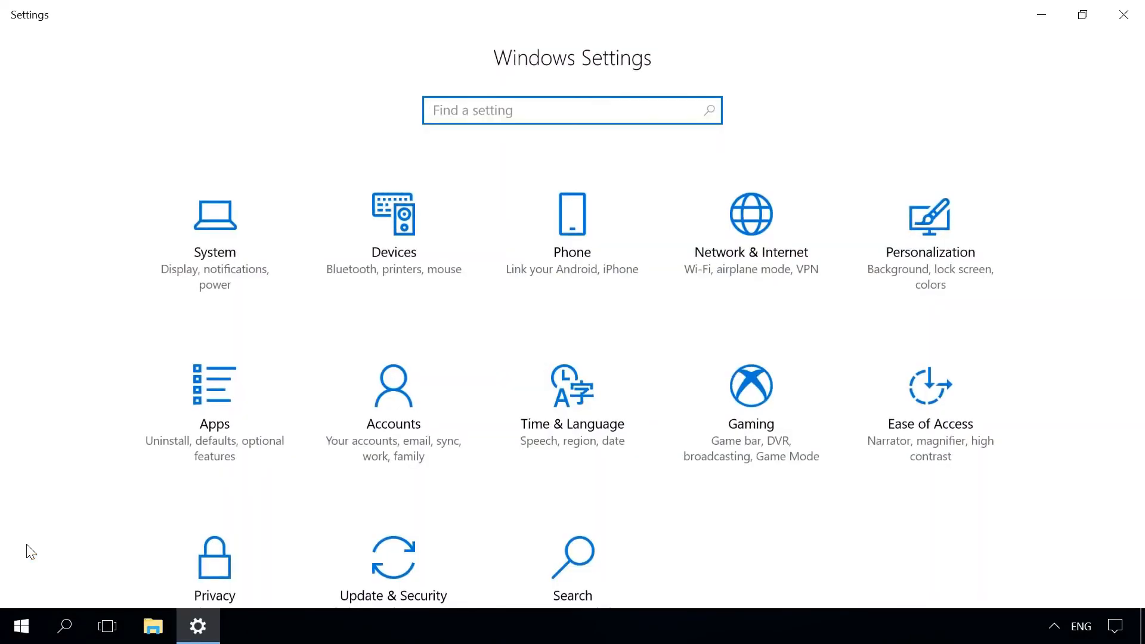
{"action": "left_click", "coordinate": [921, 254]}
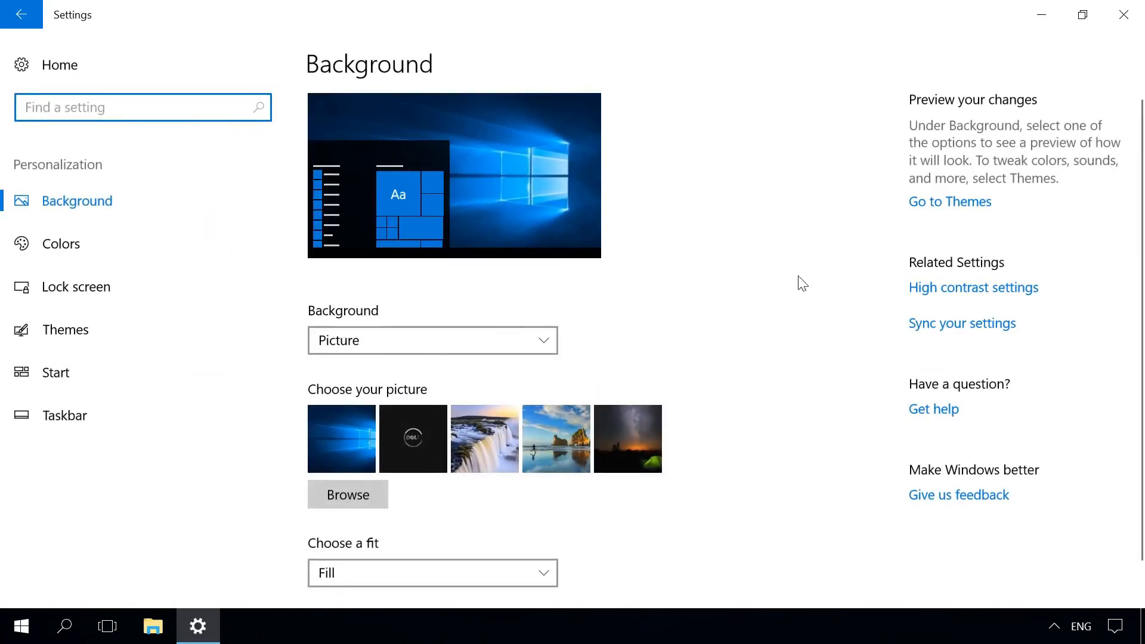
{"action": "left_click", "coordinate": [104, 414]}
{"action": "scroll", "coordinate": [668, 305], "scroll_direction": "down", "scroll_amount": 5}
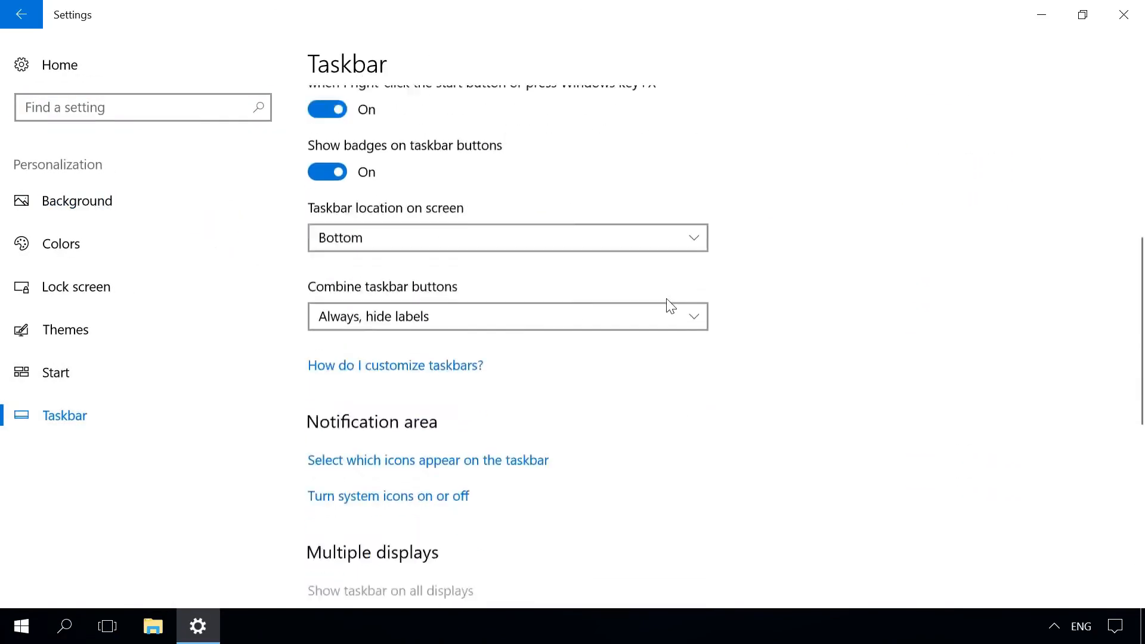
{"action": "scroll", "coordinate": [670, 306], "scroll_direction": "down", "scroll_amount": 3}
{"action": "left_click", "coordinate": [412, 334]}
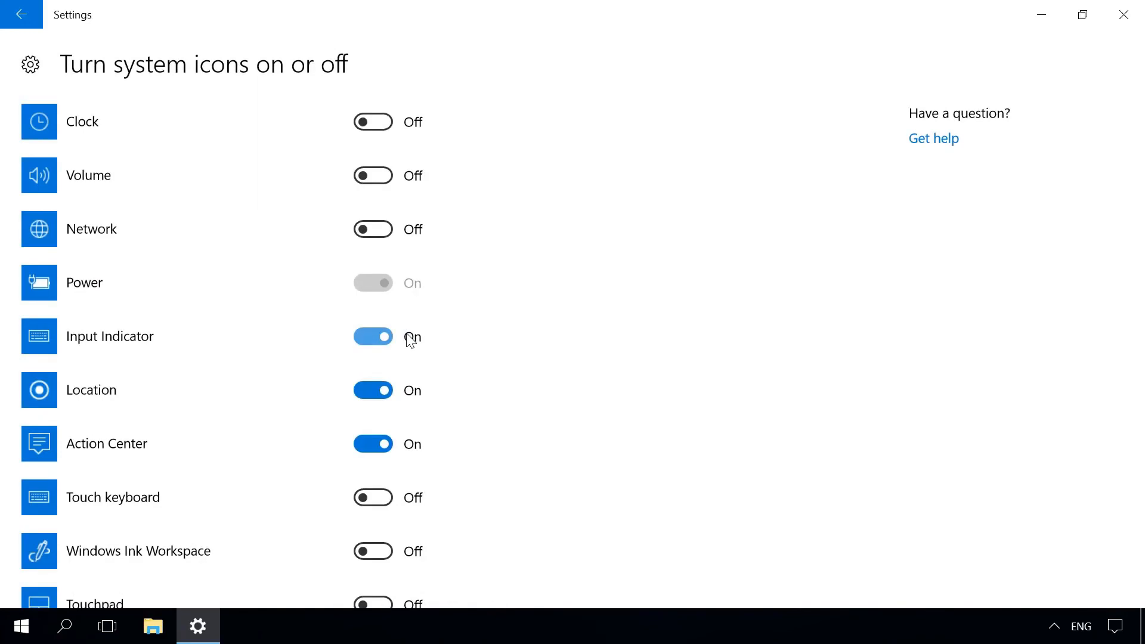
{"action": "left_click", "coordinate": [378, 446]}
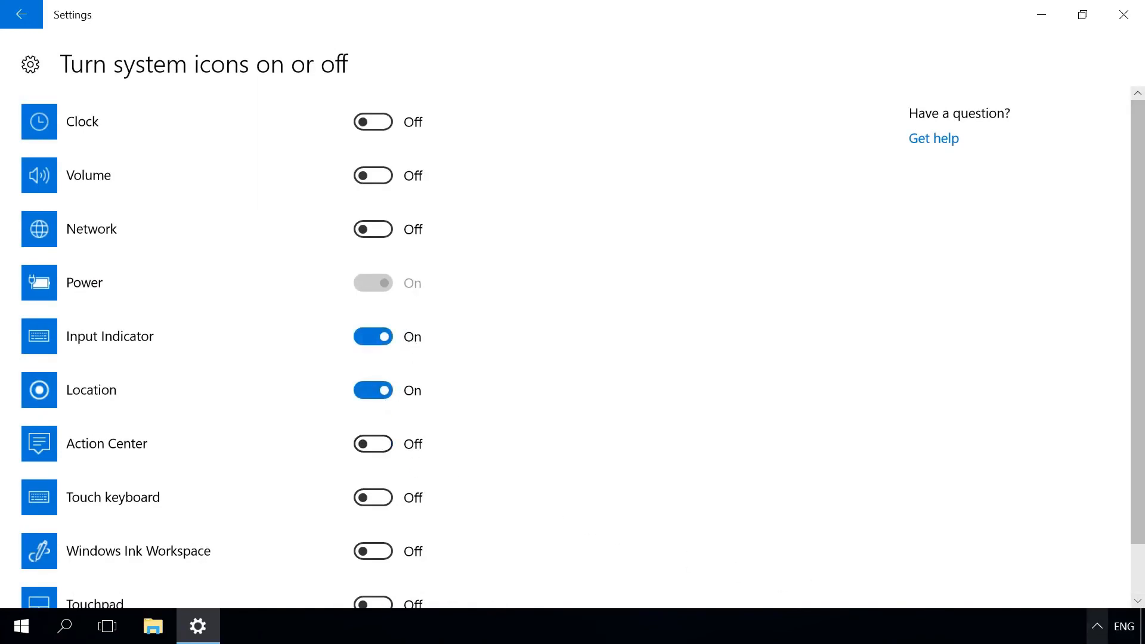